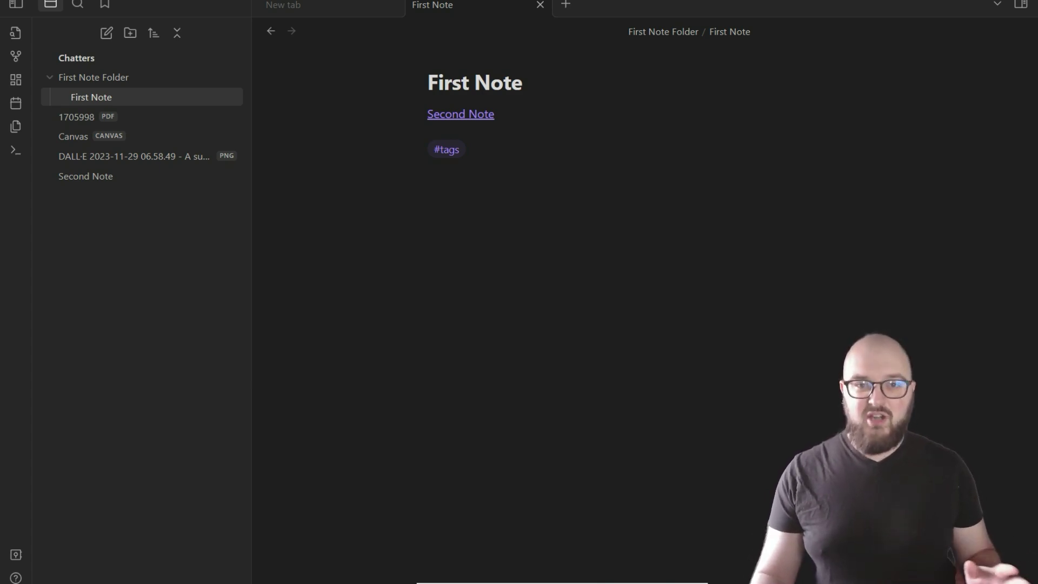
Add a '# heading' top-level heading on a new line below #tags in First Note.
click(420, 117)
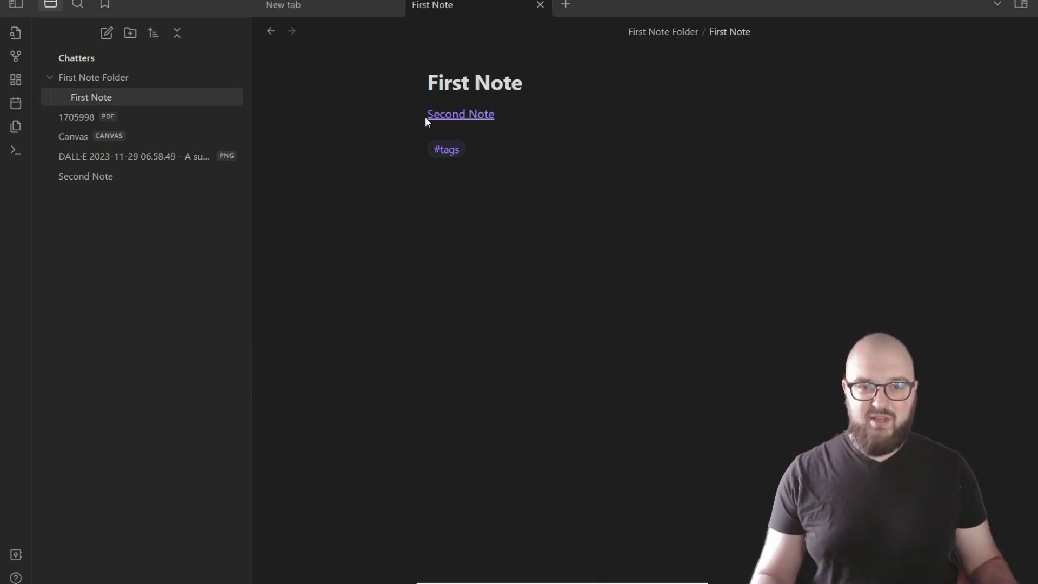
click(524, 168)
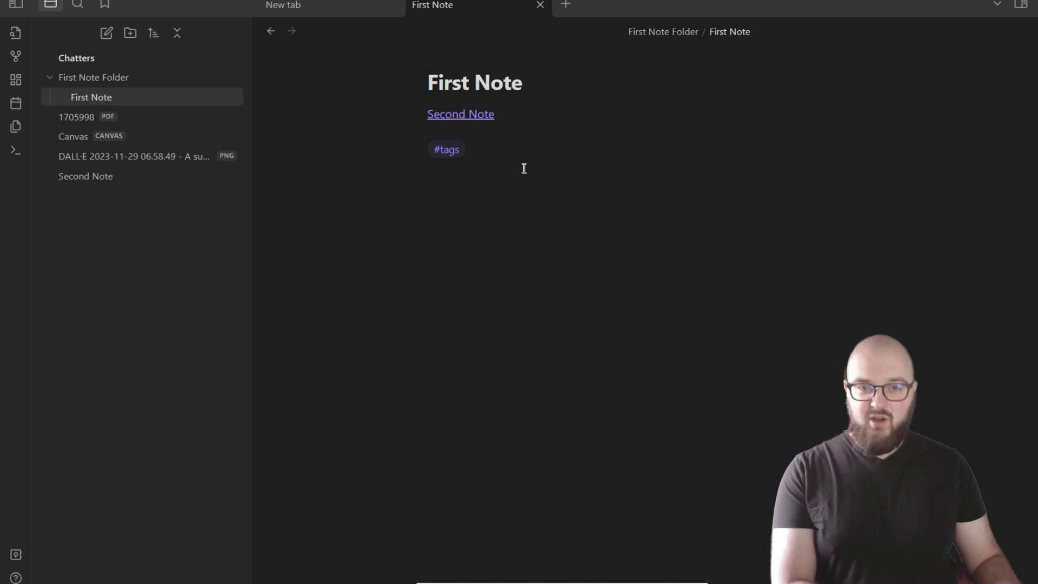
key(Return)
text(# heading)
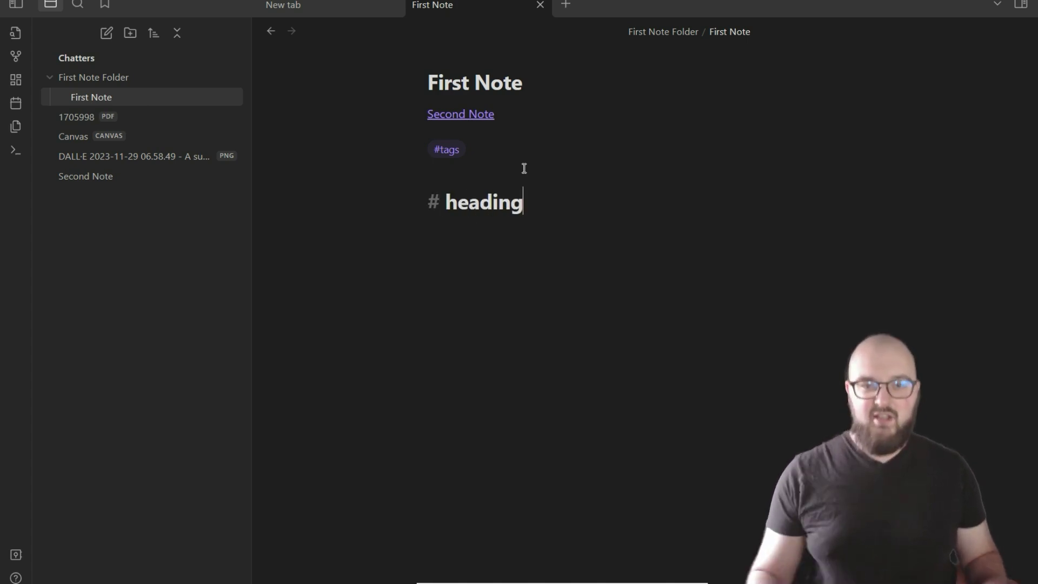
click(513, 116)
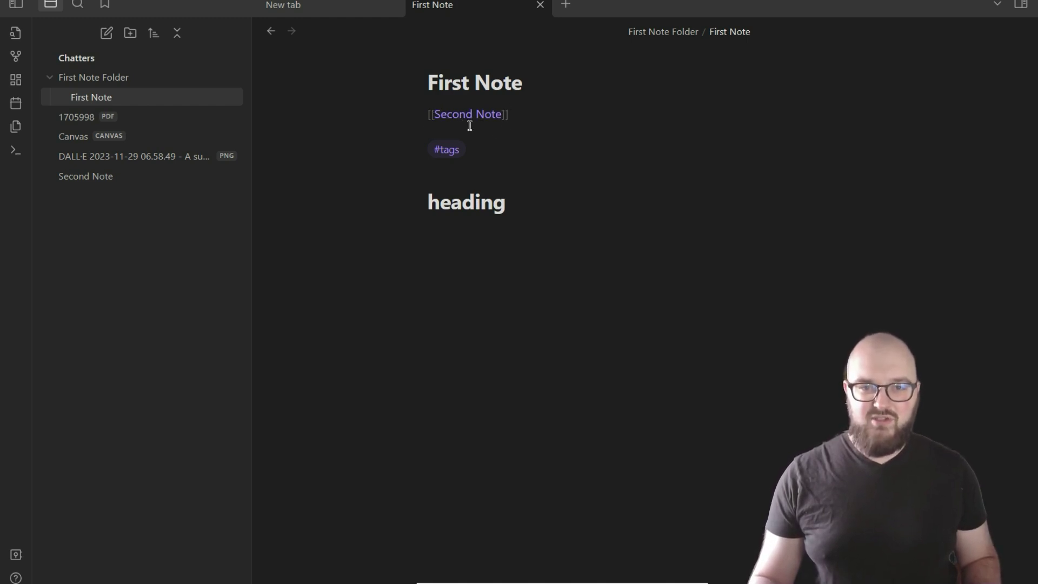
Follow the link to Second Note, then come back to First Note's #tags line.
key(Down)
key(Down)
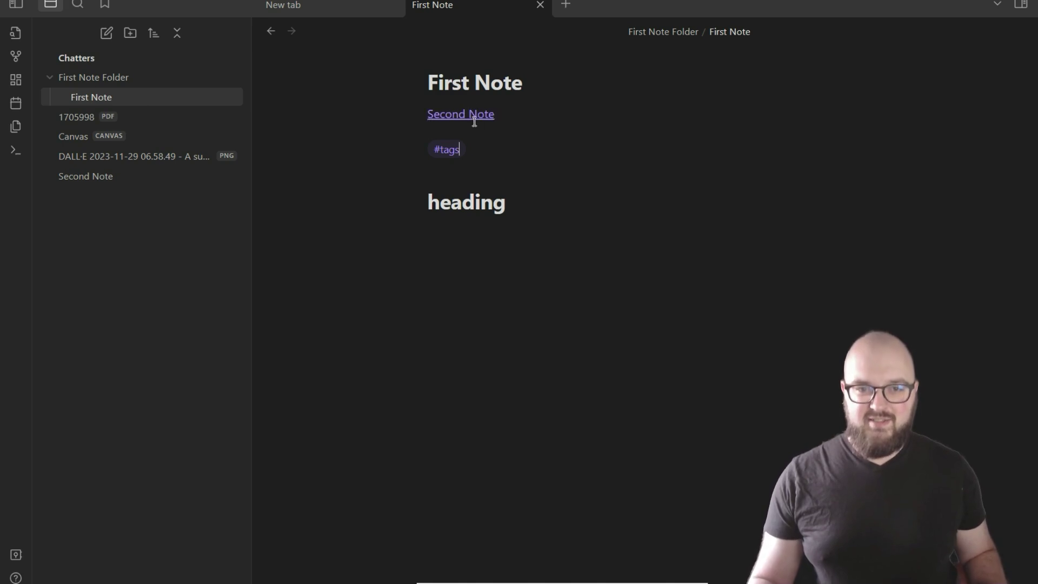
click(474, 116)
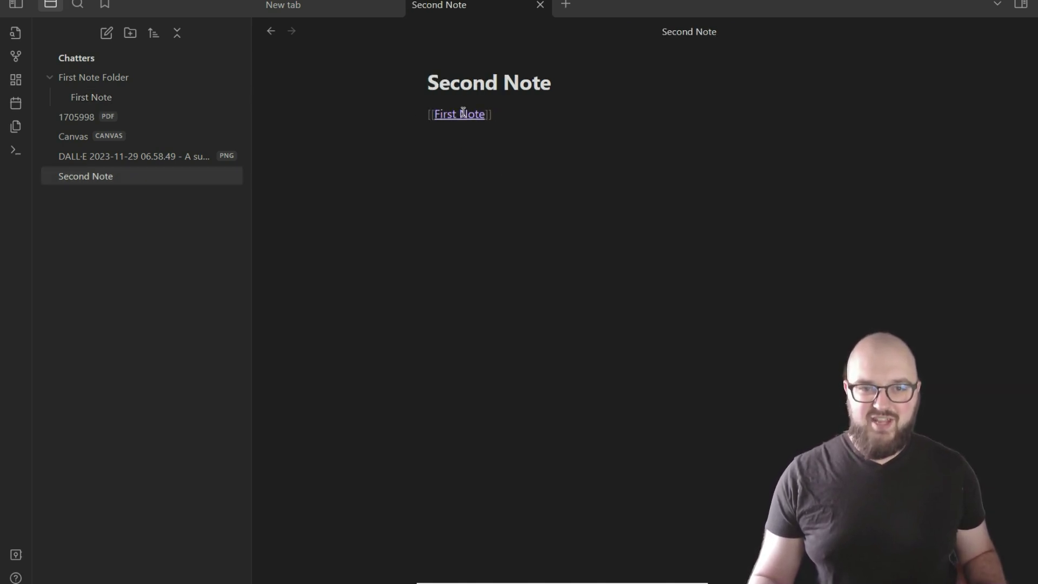
click(452, 113)
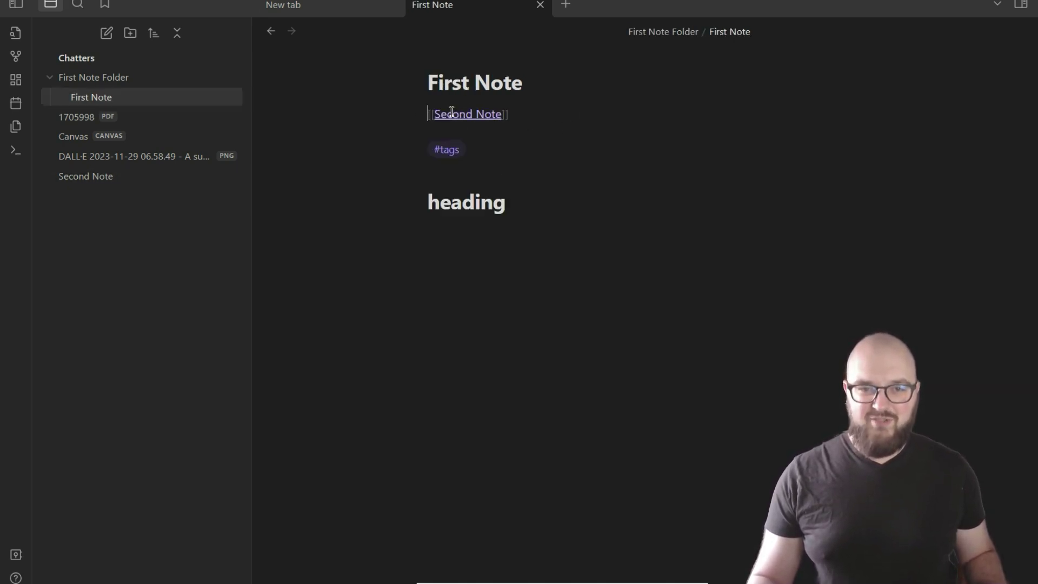
click(493, 156)
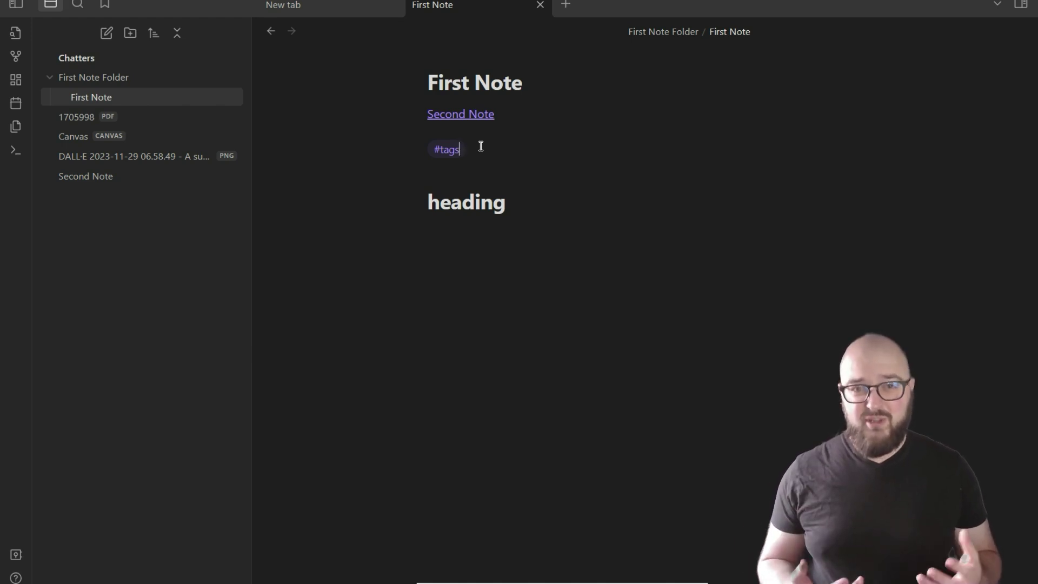
Open the Canvas file with its First Note, Second Note, DALL-E image and 1705998.pdf cards.
click(115, 139)
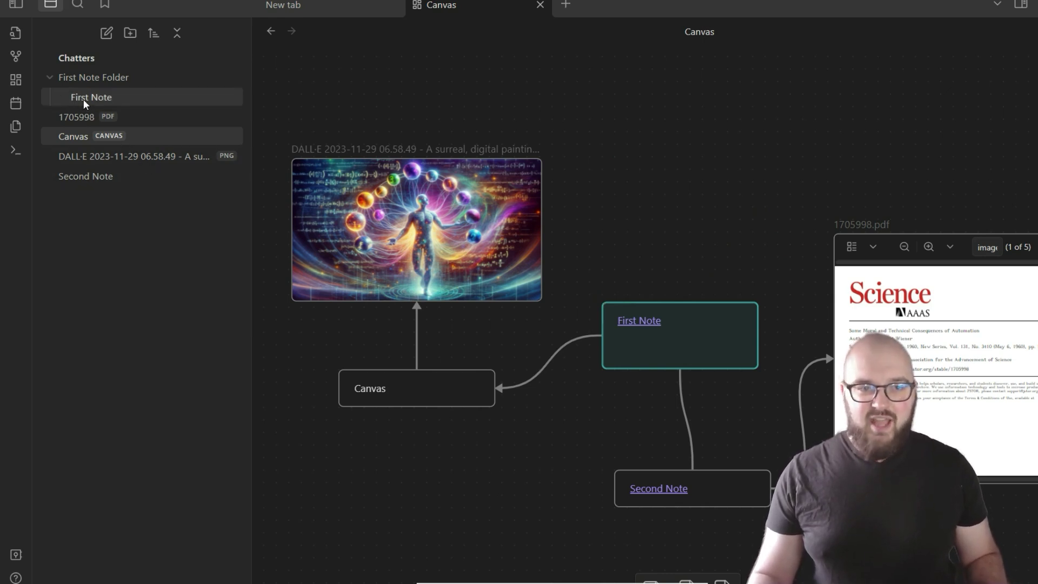
mouse_move(84, 100)
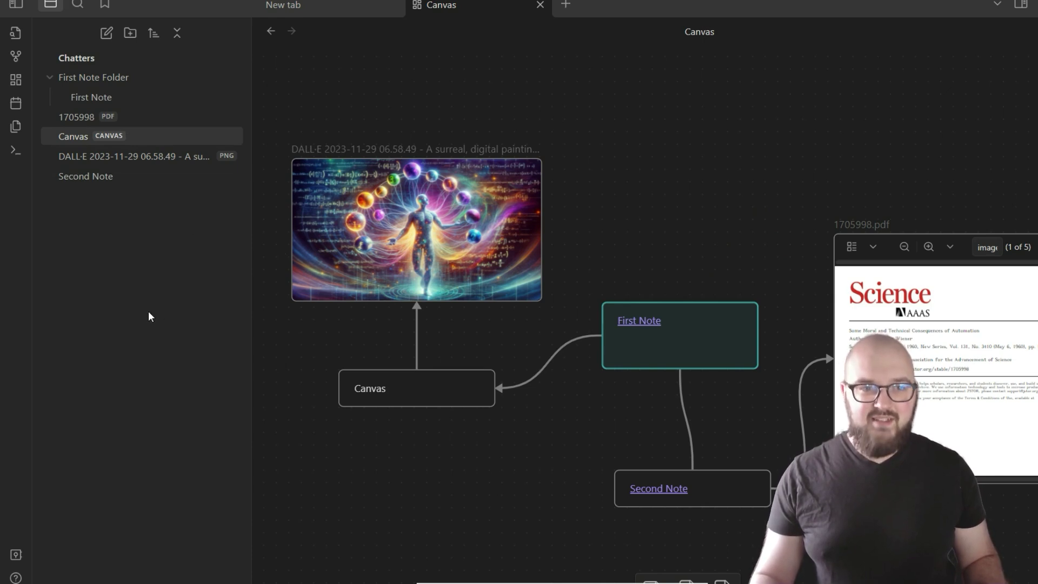
click(16, 103)
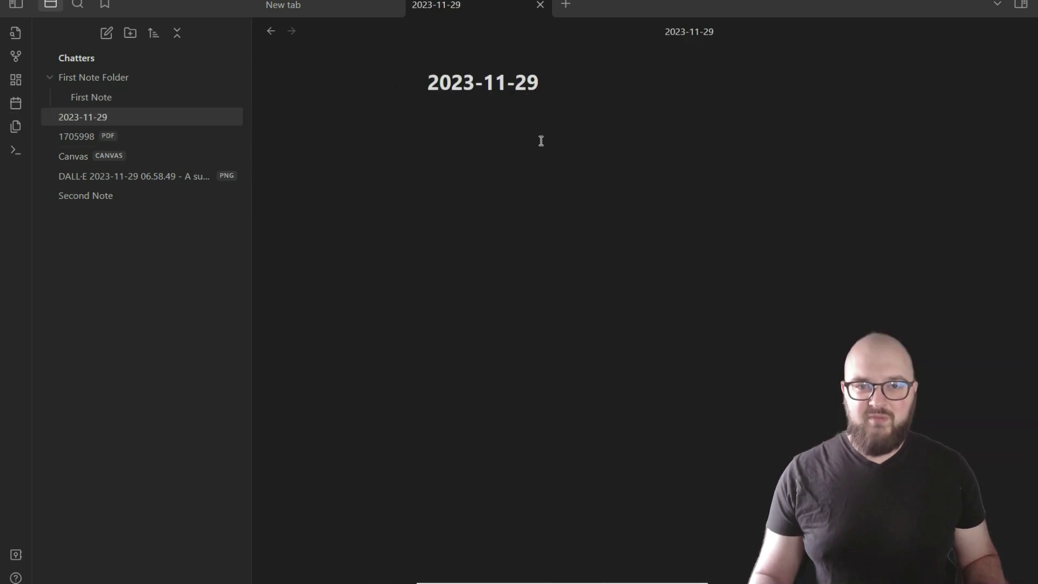
drag(428, 82, 621, 99)
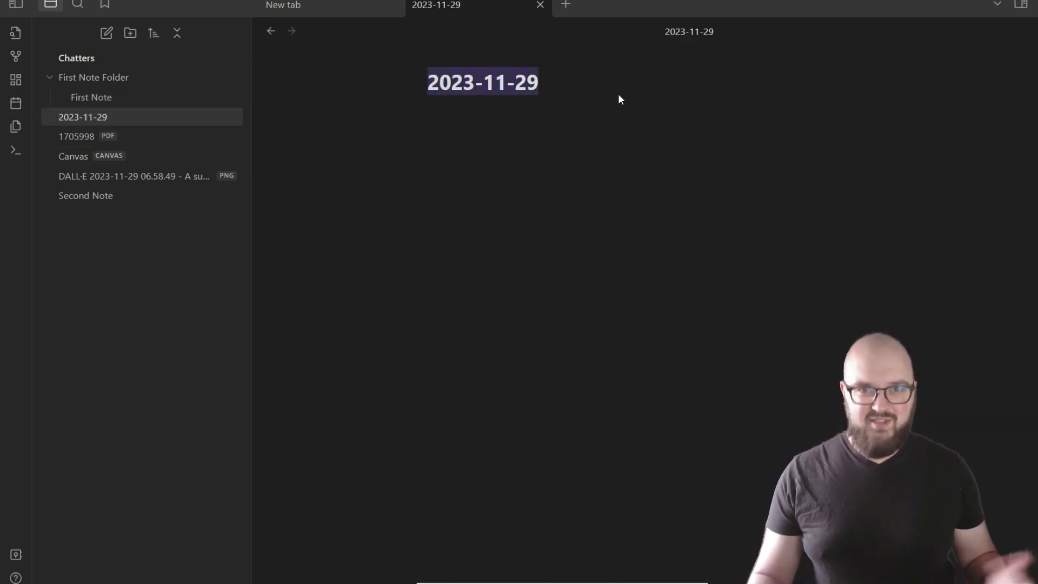
click(563, 88)
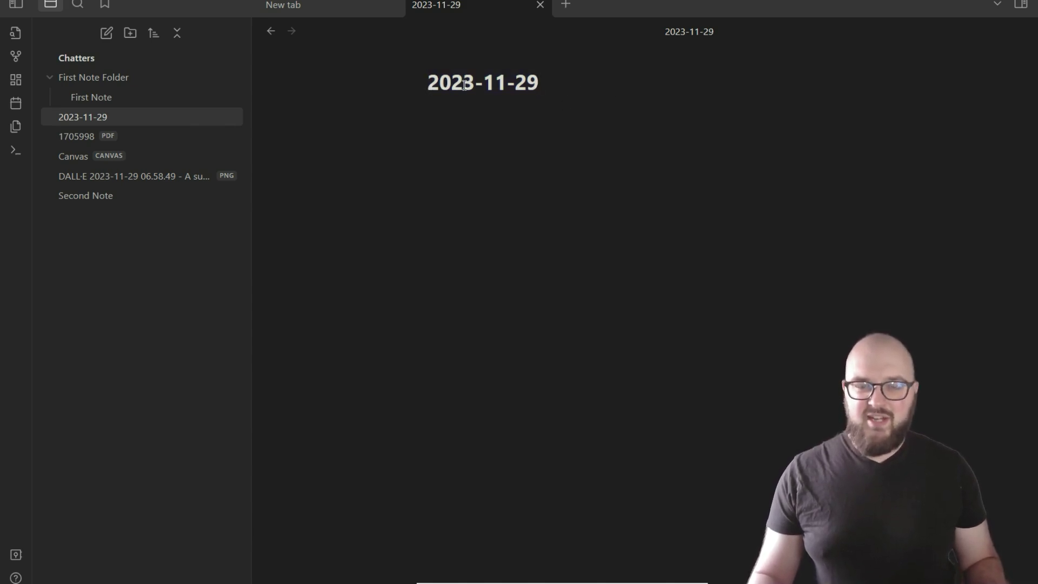
drag(433, 84, 546, 101)
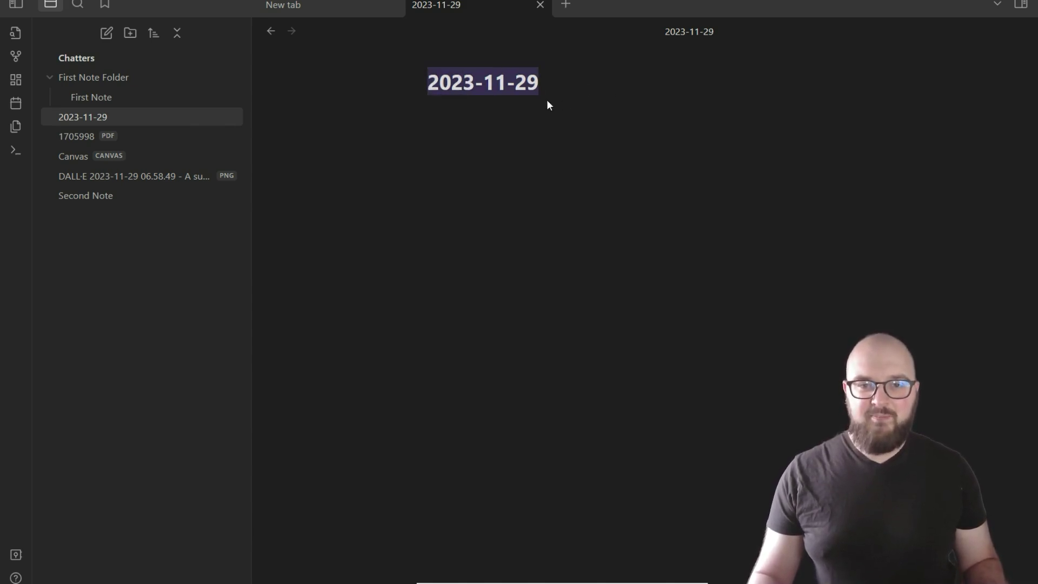
click(473, 160)
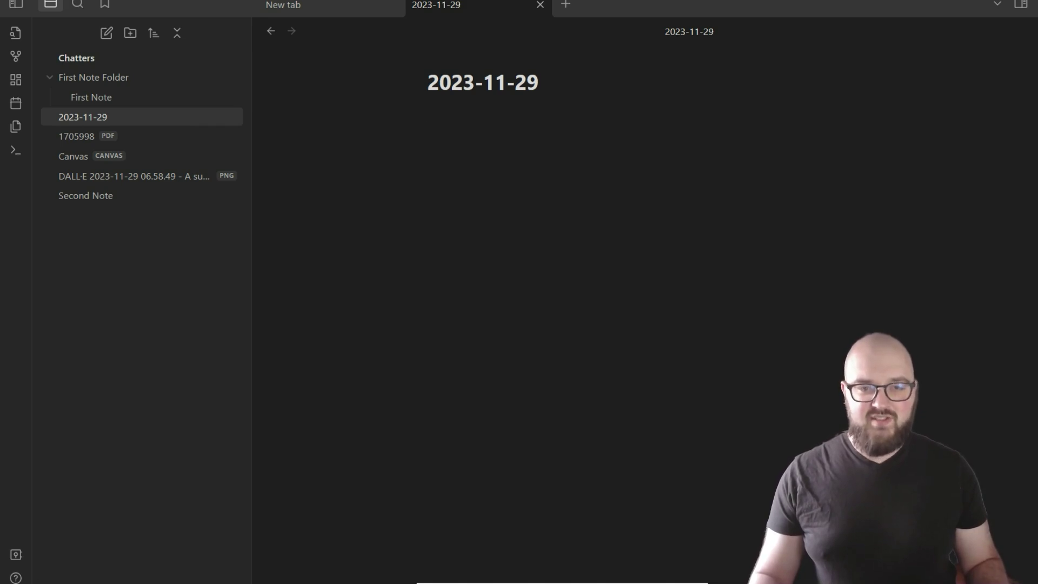
key(ctrl+comma)
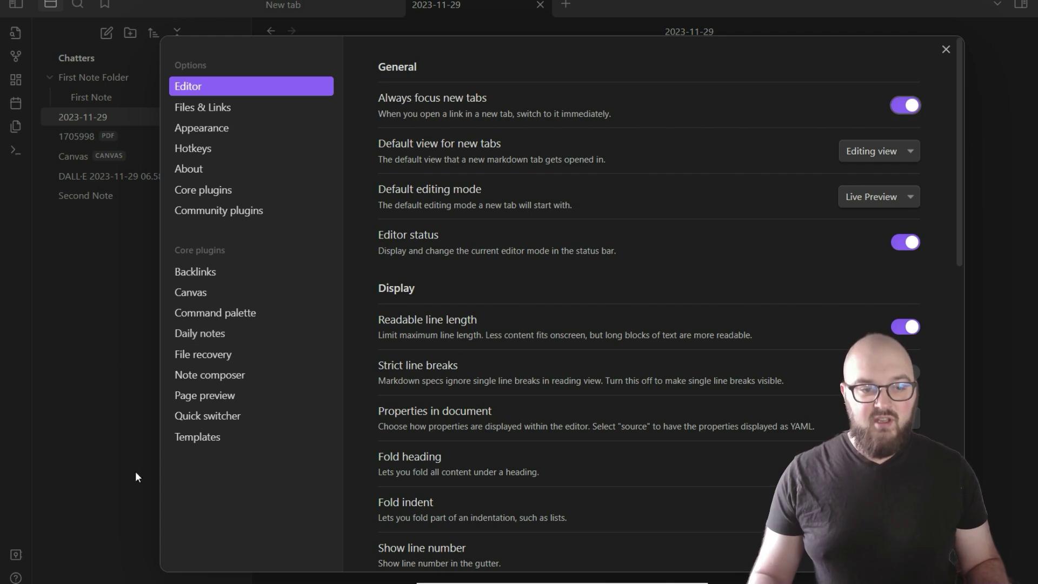
click(215, 333)
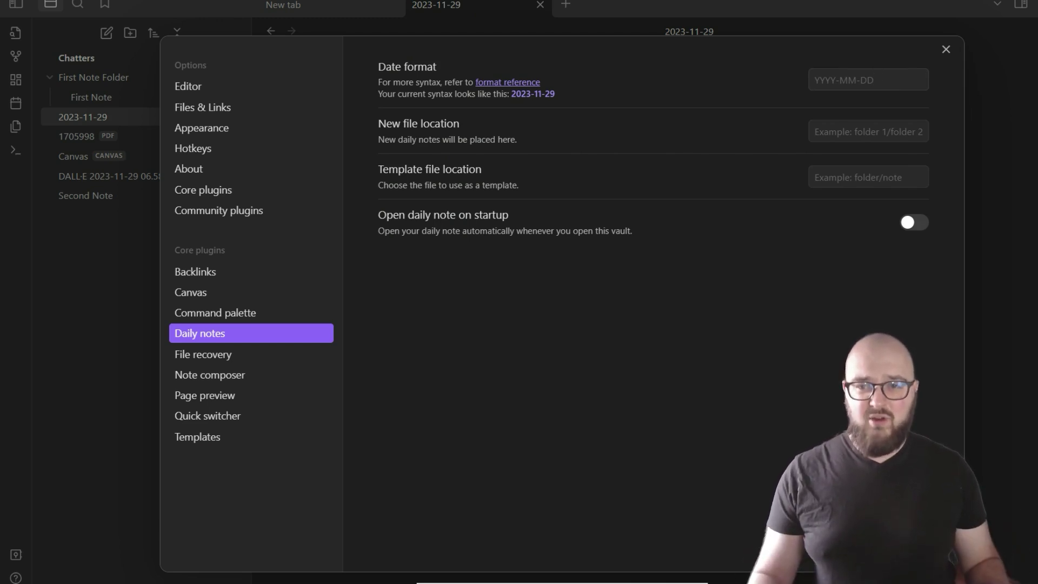
click(946, 50)
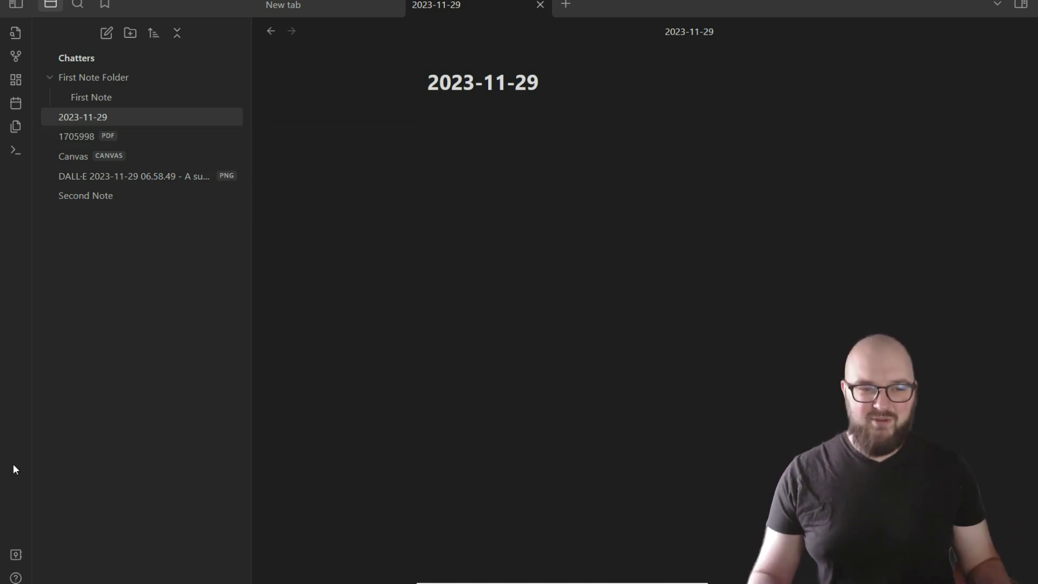
click(15, 582)
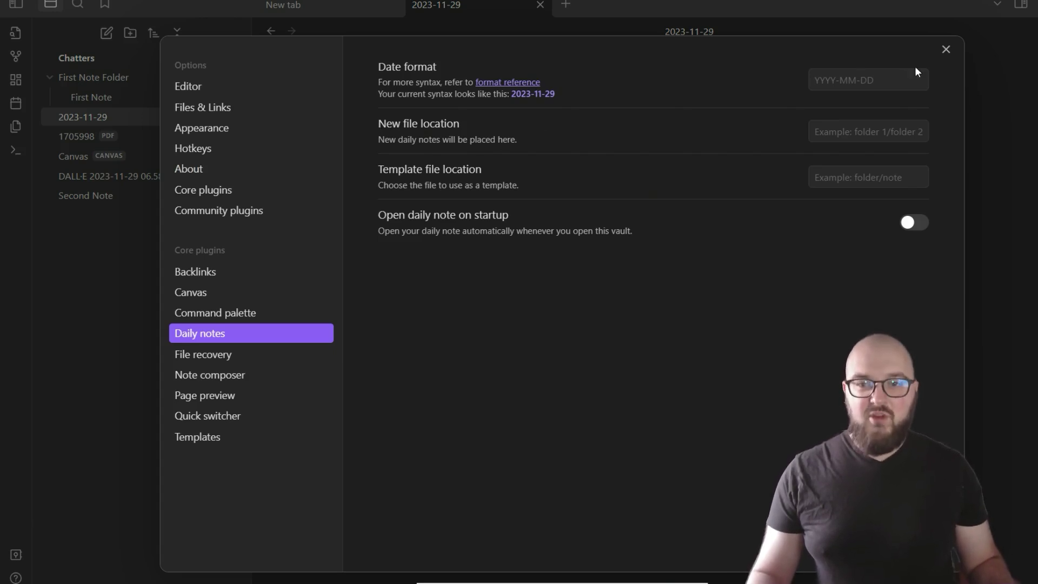
click(947, 49)
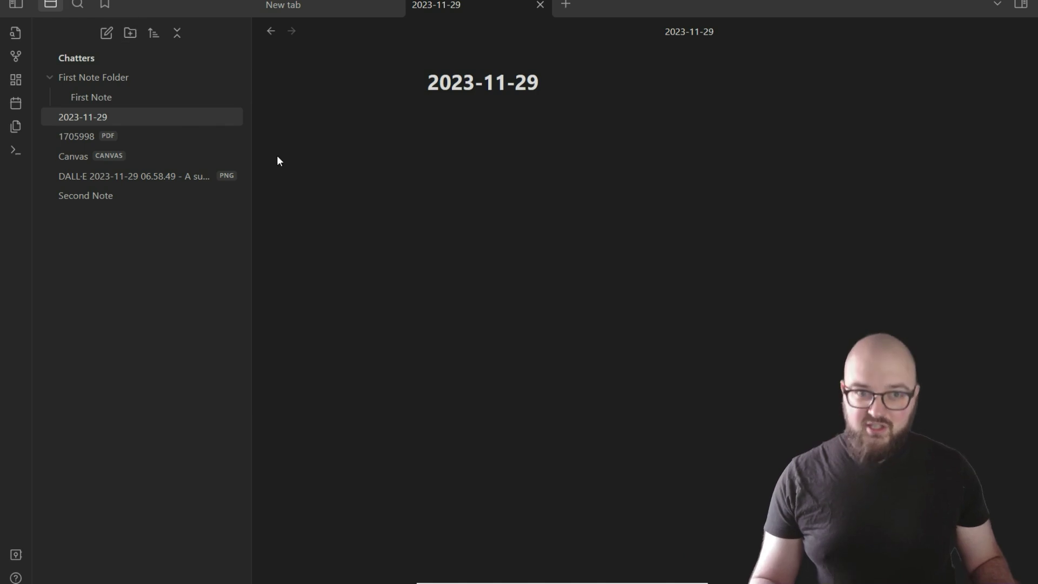
Create a new vault folder named 'Daily Note'.
click(130, 34)
text(D)
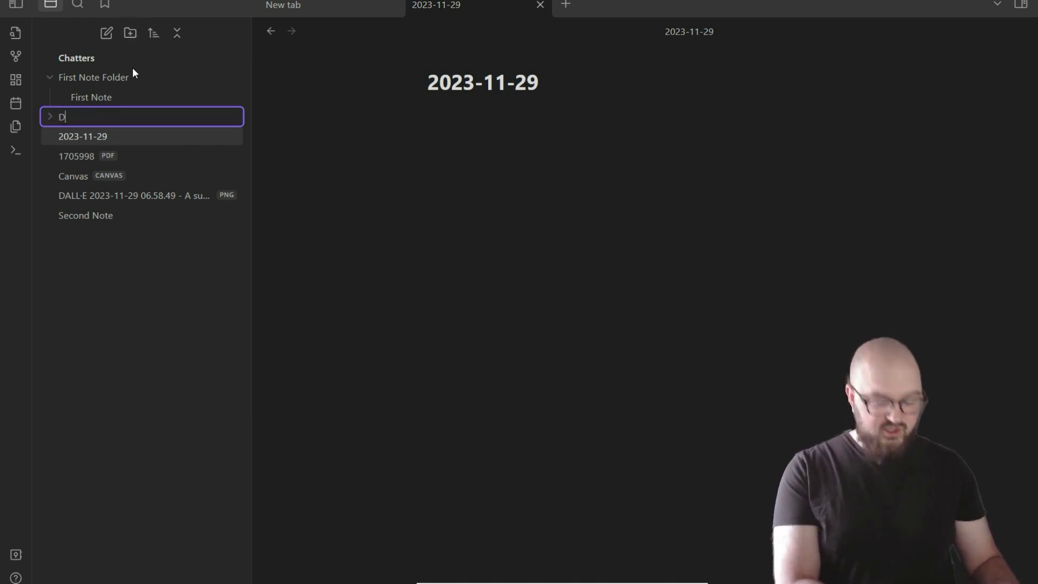
text(aily Nopt)
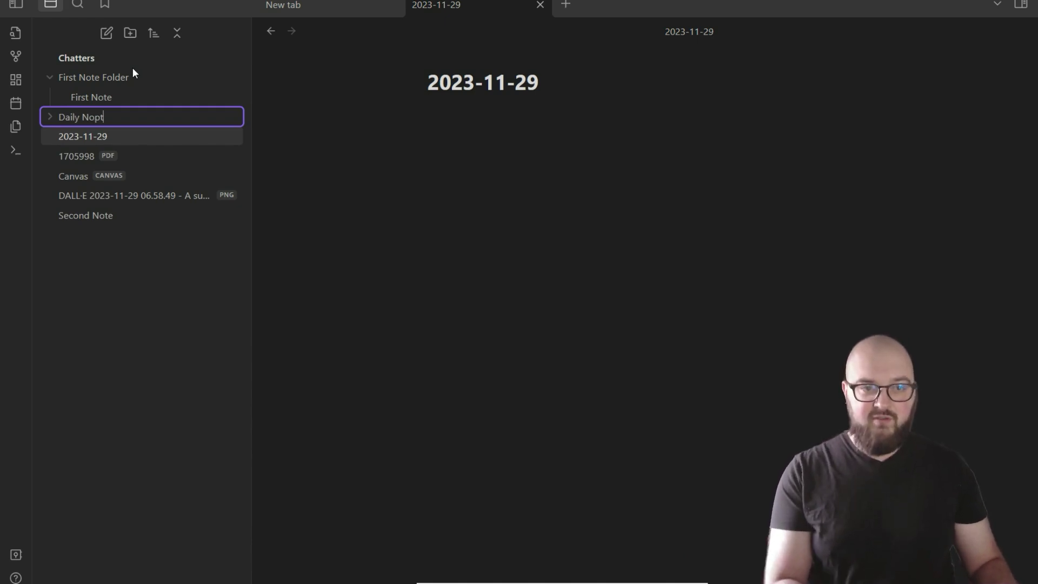
key(BackSpace)
key(BackSpace)
text(te)
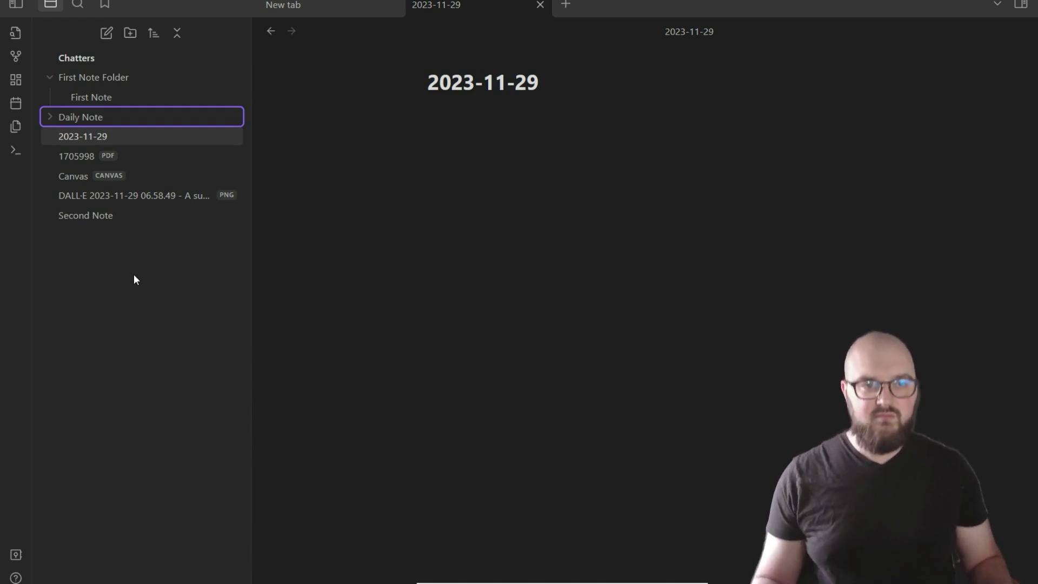
key(Return)
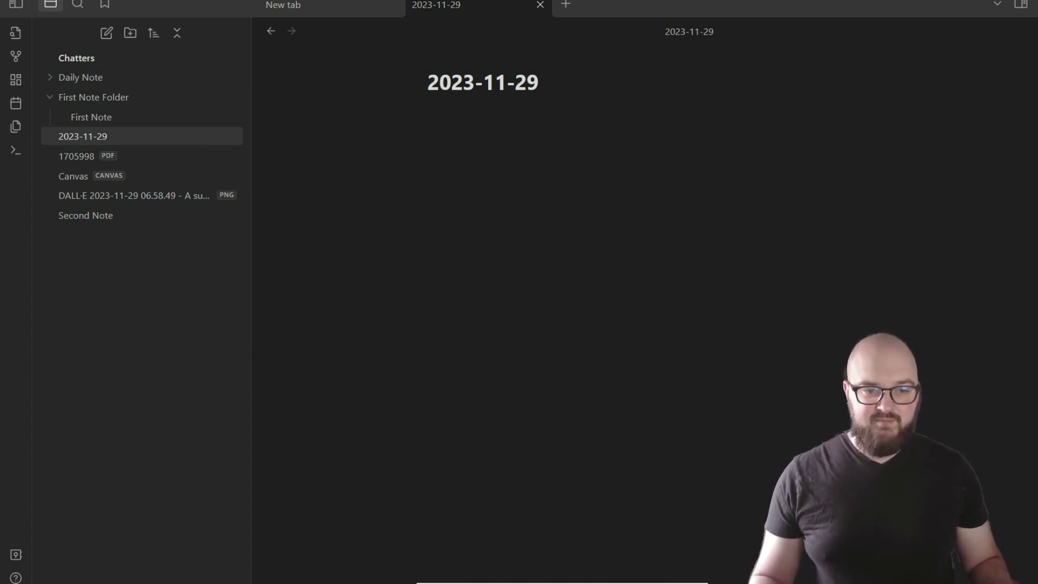
Set the daily notes New file location to the Daily Note folder and close settings.
click(15, 554)
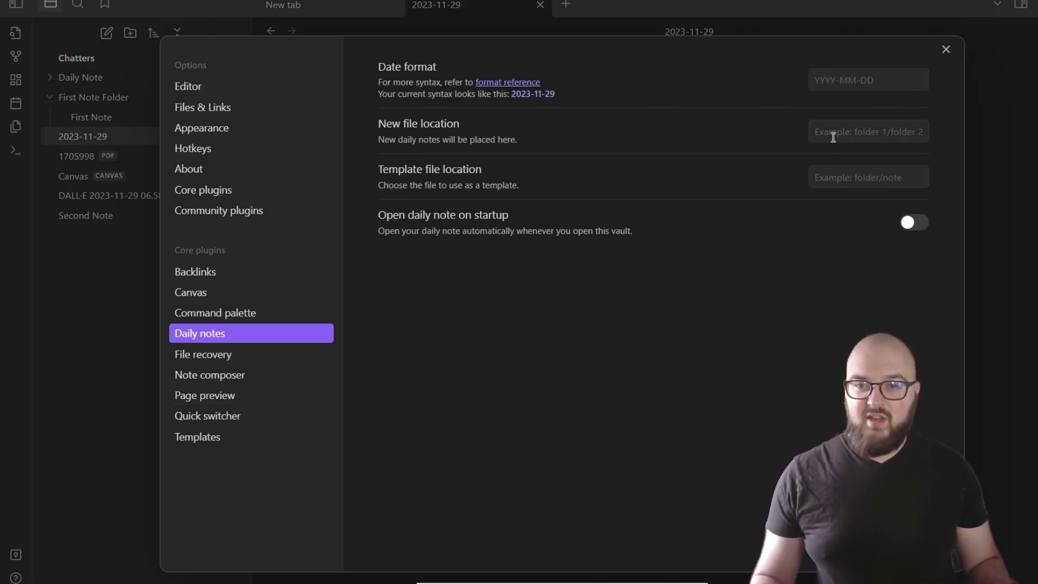
click(864, 133)
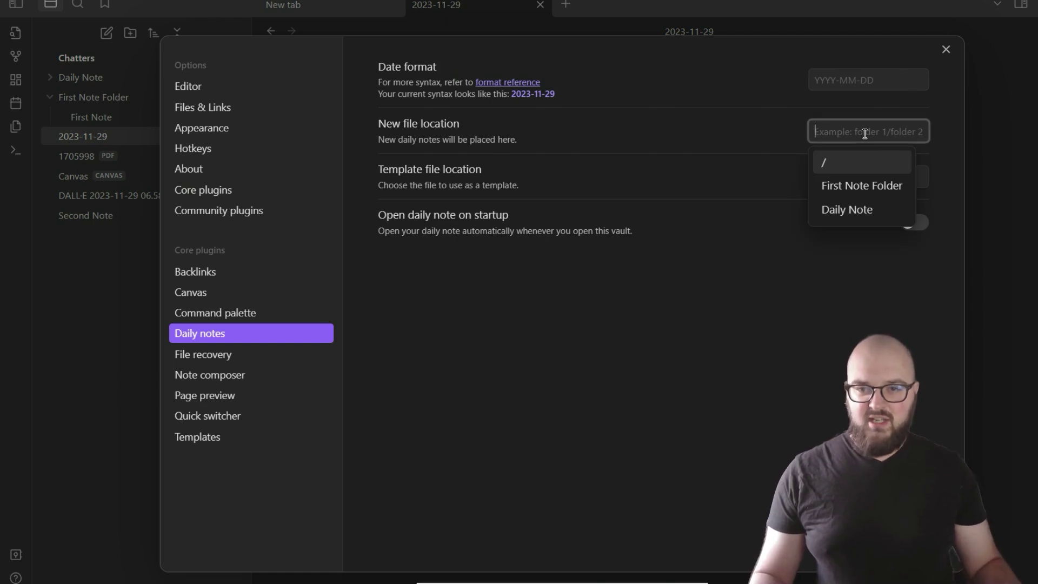
click(865, 213)
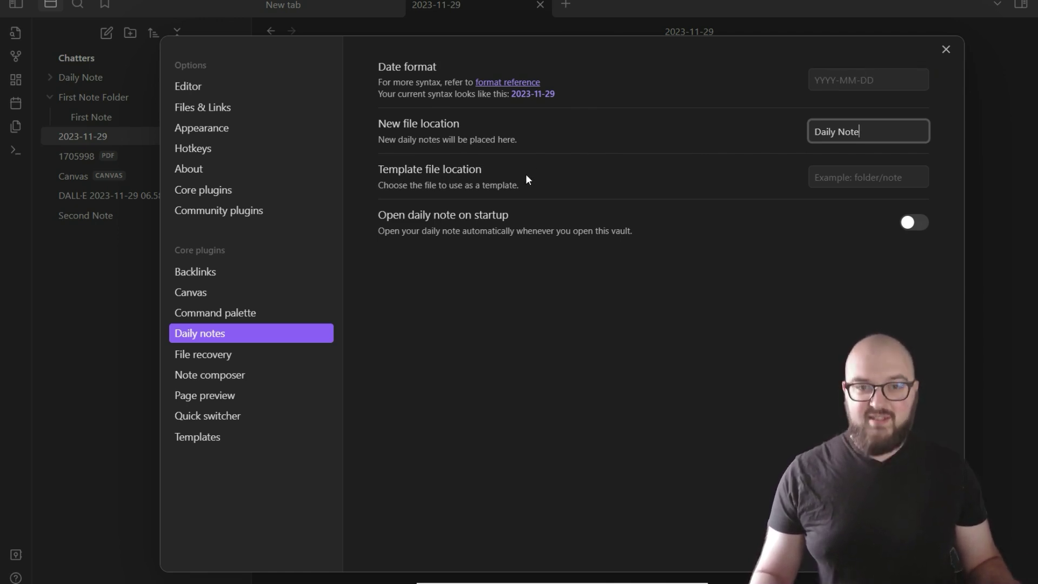
click(946, 49)
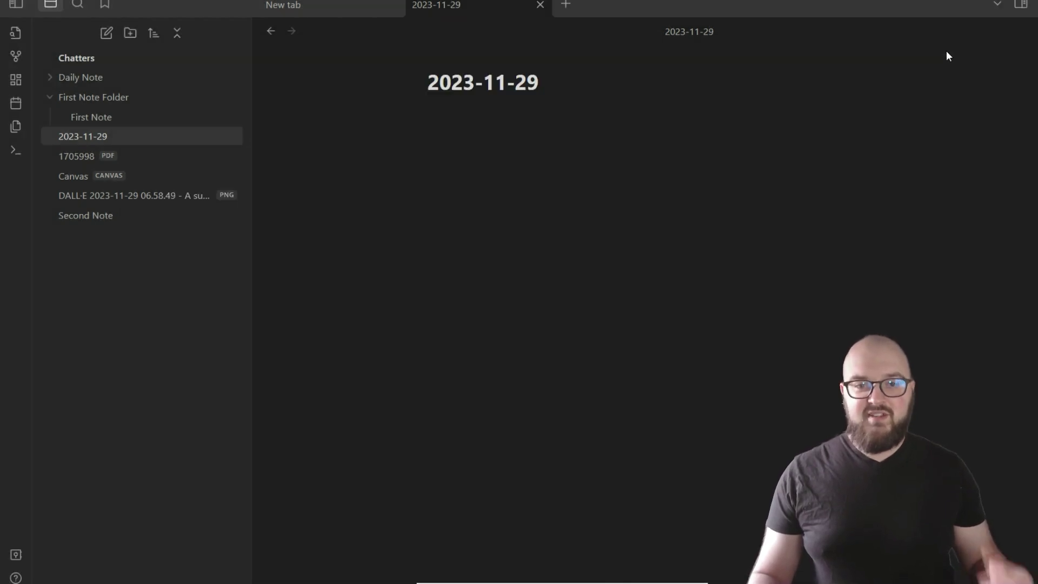
Create a new note and title it 'Daily Note Template'.
click(104, 39)
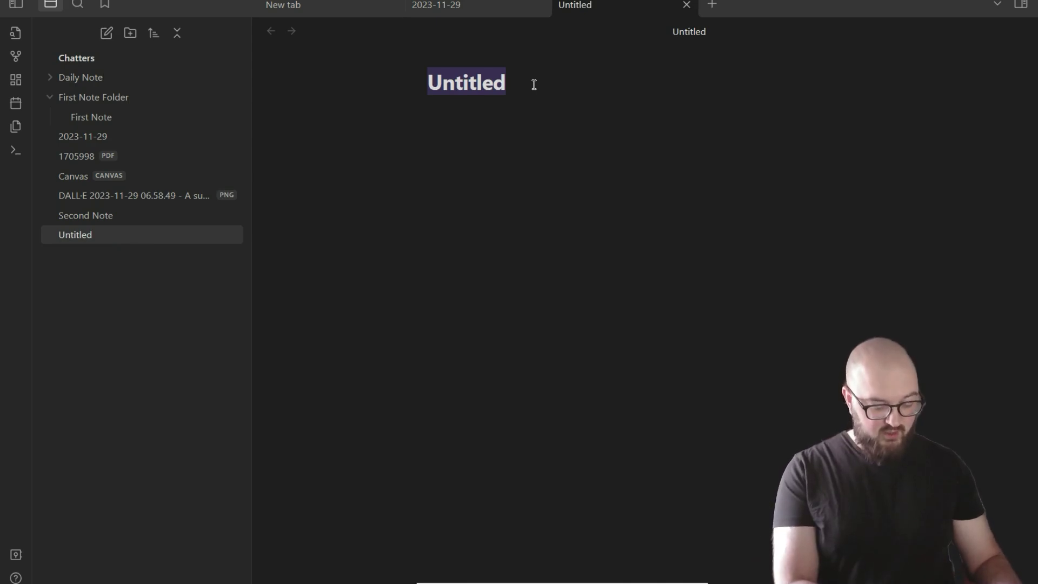
text(Dailt)
key(BackSpace)
text(y)
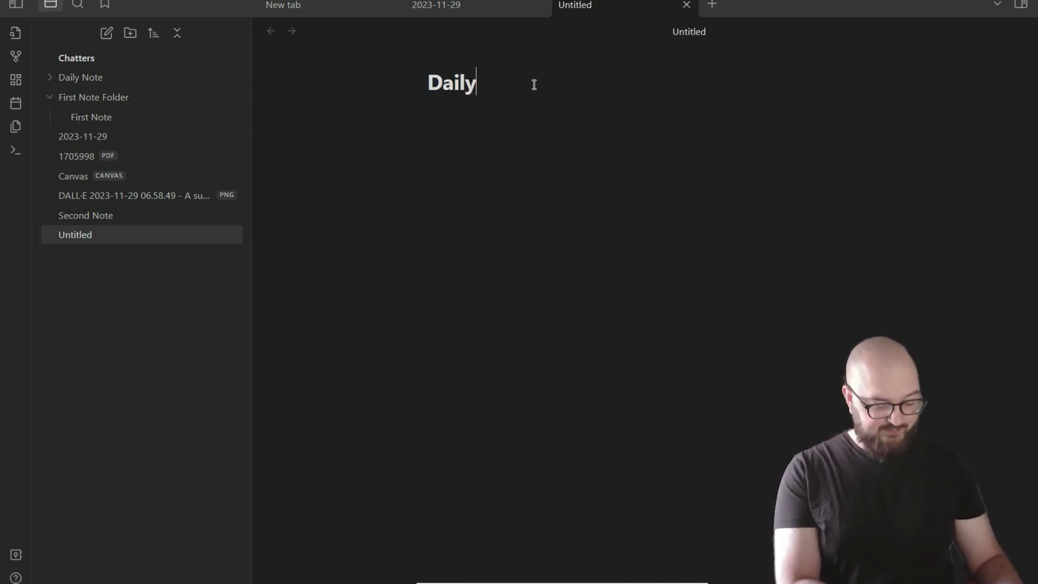
text( NoteTYre)
key(BackSpace)
key(BackSpace)
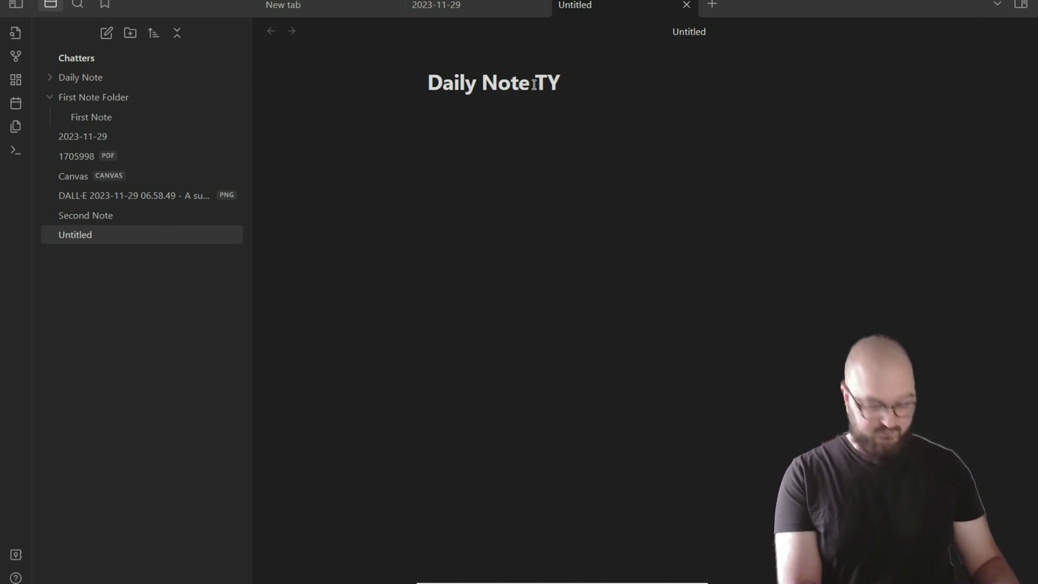
key(BackSpace)
text(emplate)
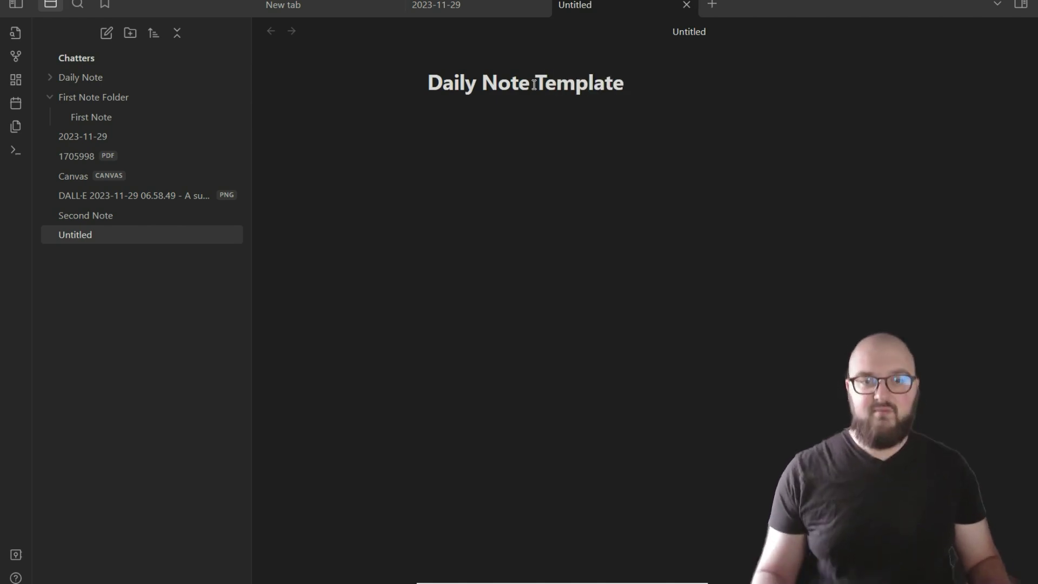
key(Return)
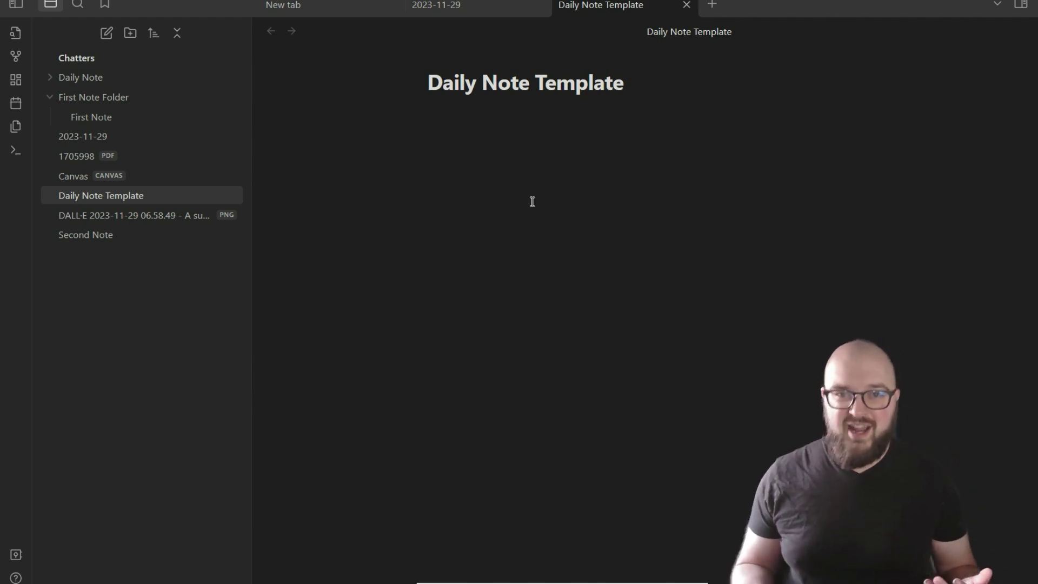
Add top-level headings Personal, Job 1, Job 2, a third Job heading and News.
text(#)
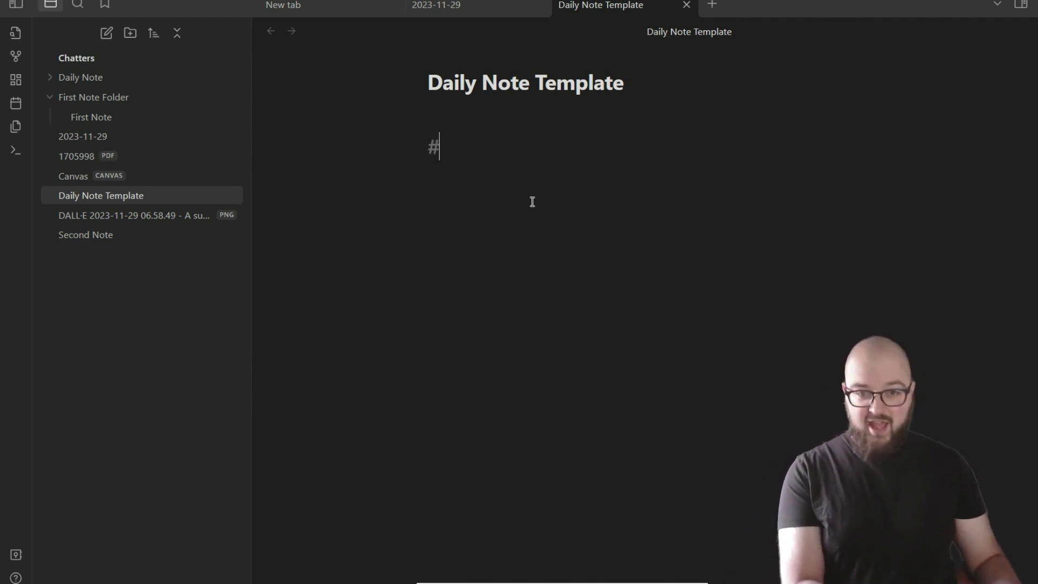
text( Personal)
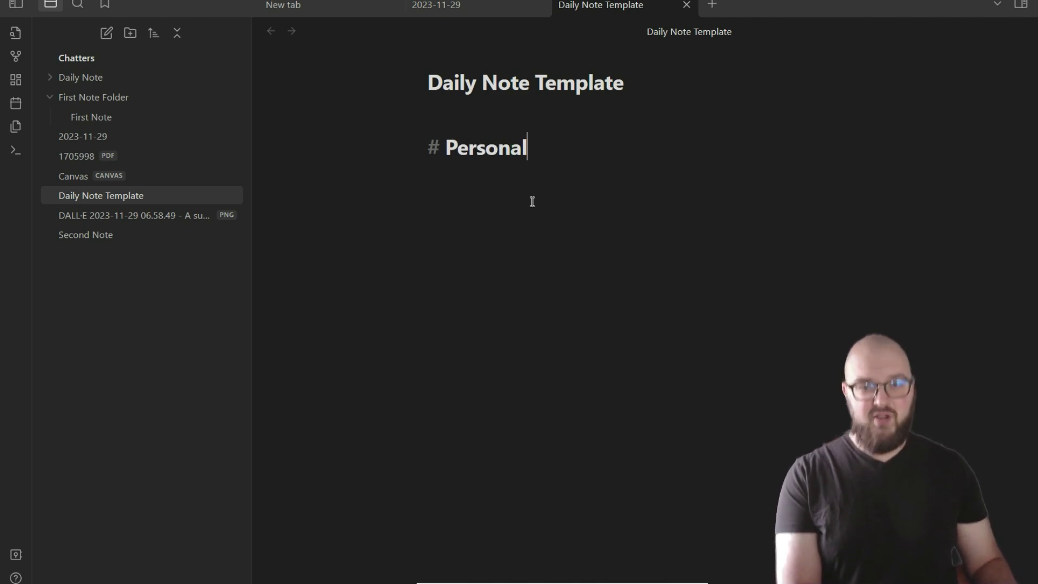
key(Return)
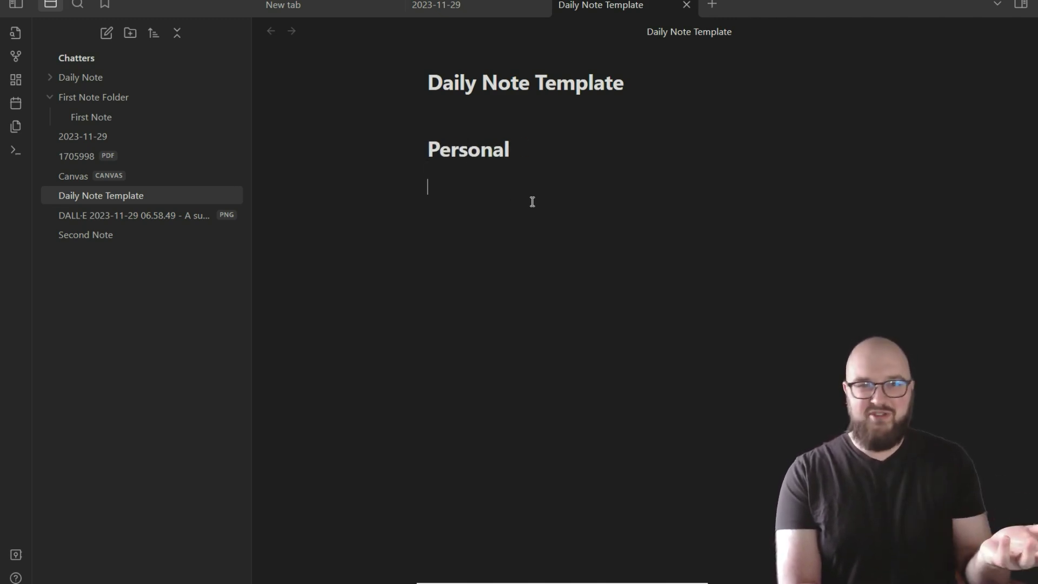
text(# Job 1)
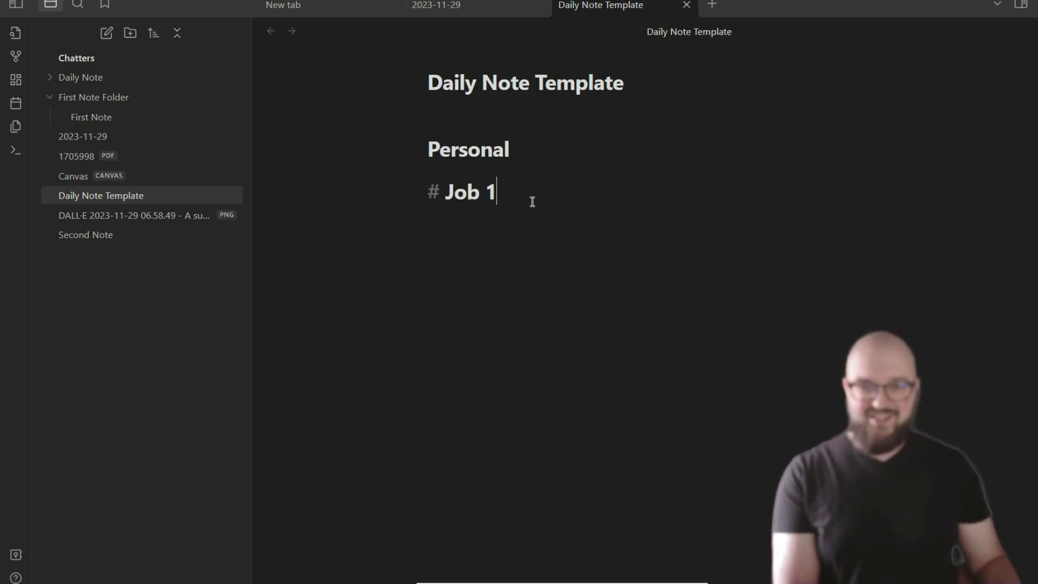
key(Return)
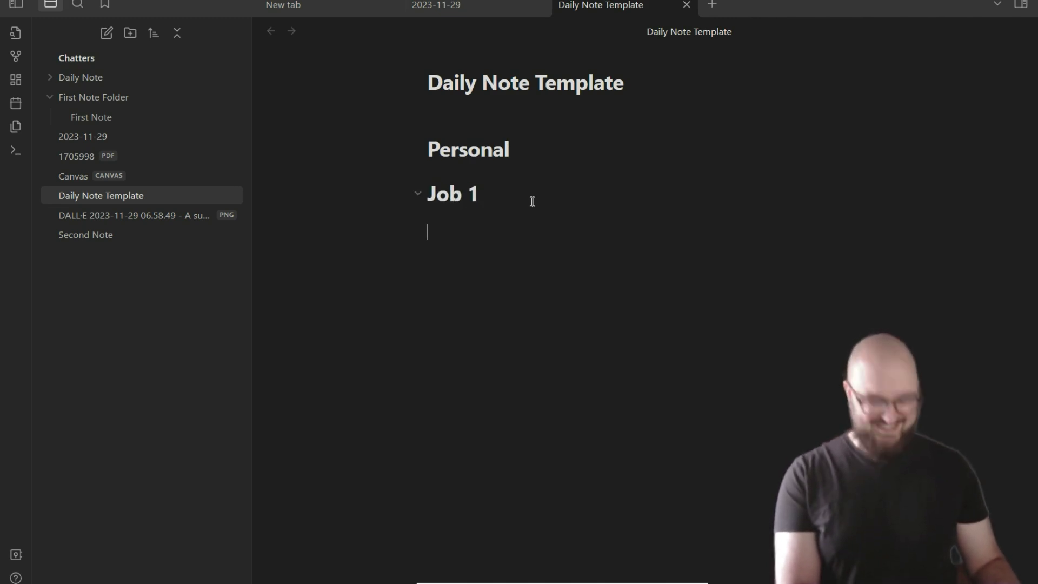
text(# Job )
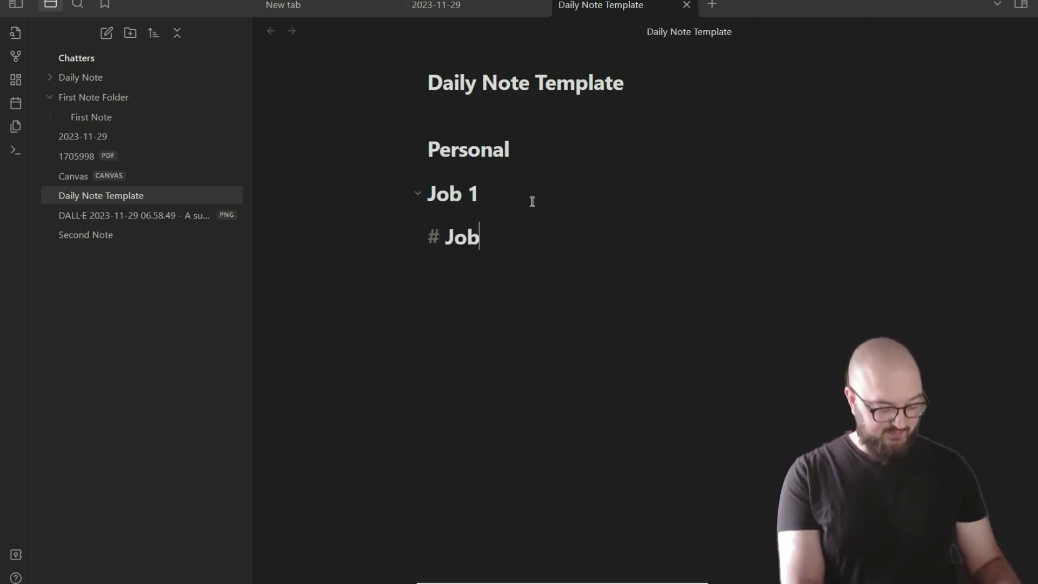
text(2)
key(Return)
text(# )
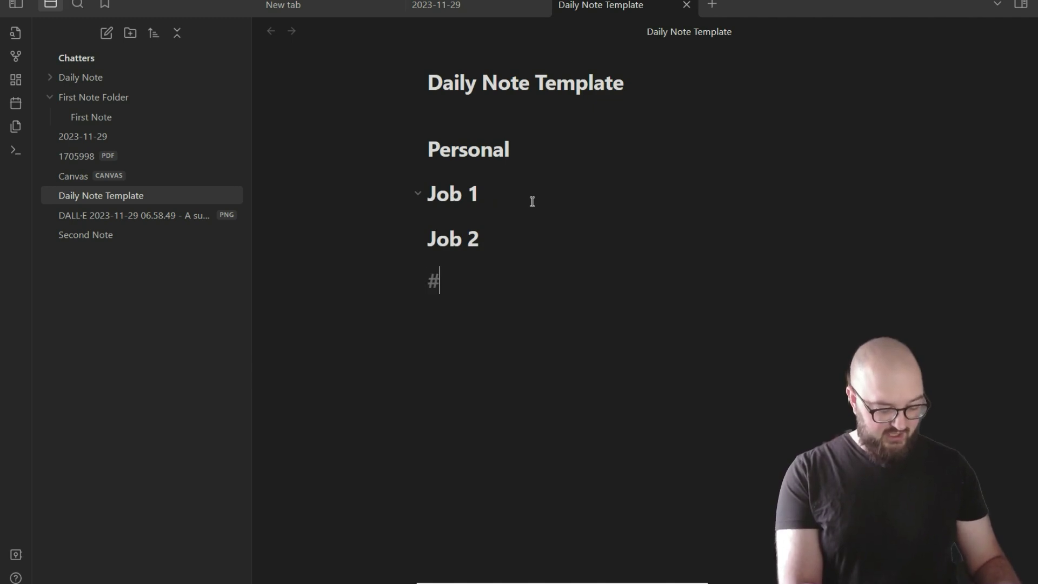
text(Job )
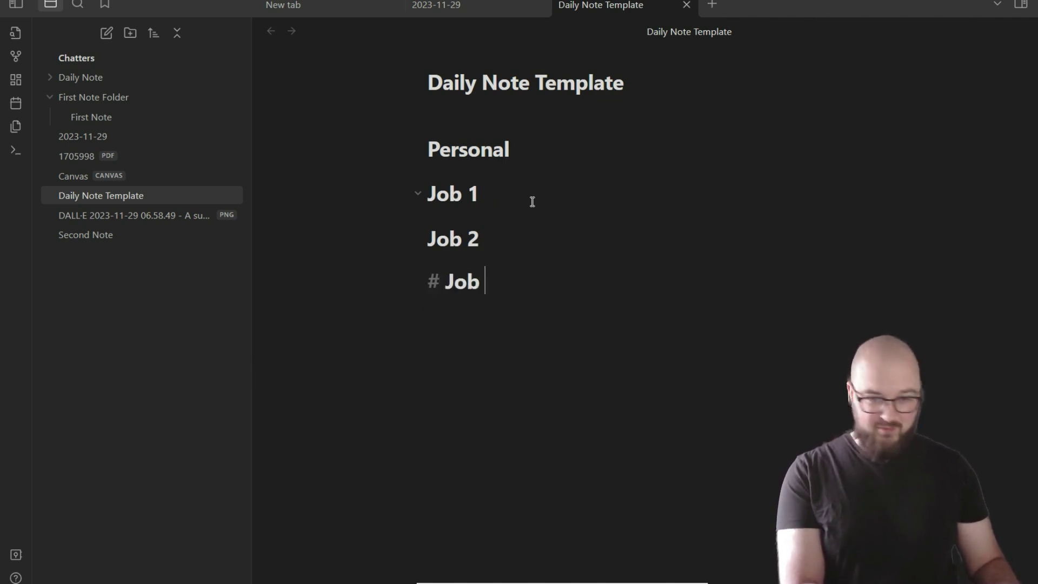
text(3282764566327289459482127)
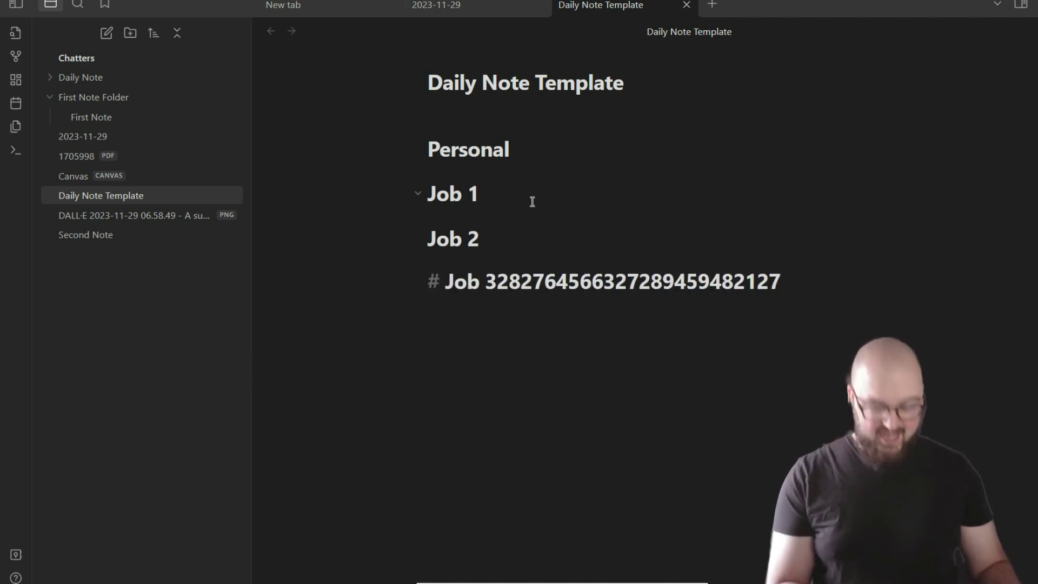
key(Return)
key(Return)
text(# News)
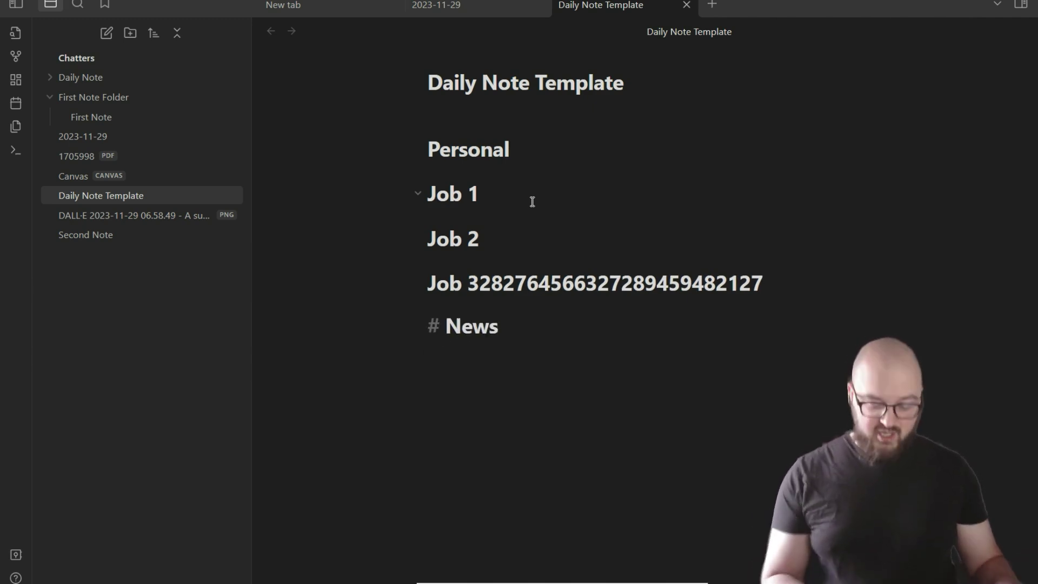
key(Return)
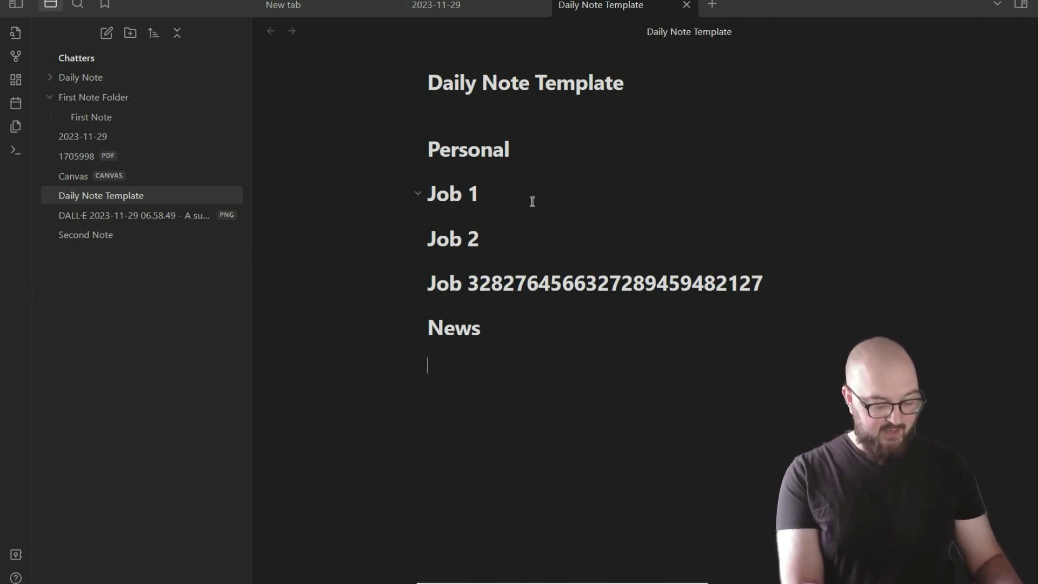
Add top-level headings Morning, Afternoon and Evening below News.
text(# Morning)
key(Return)
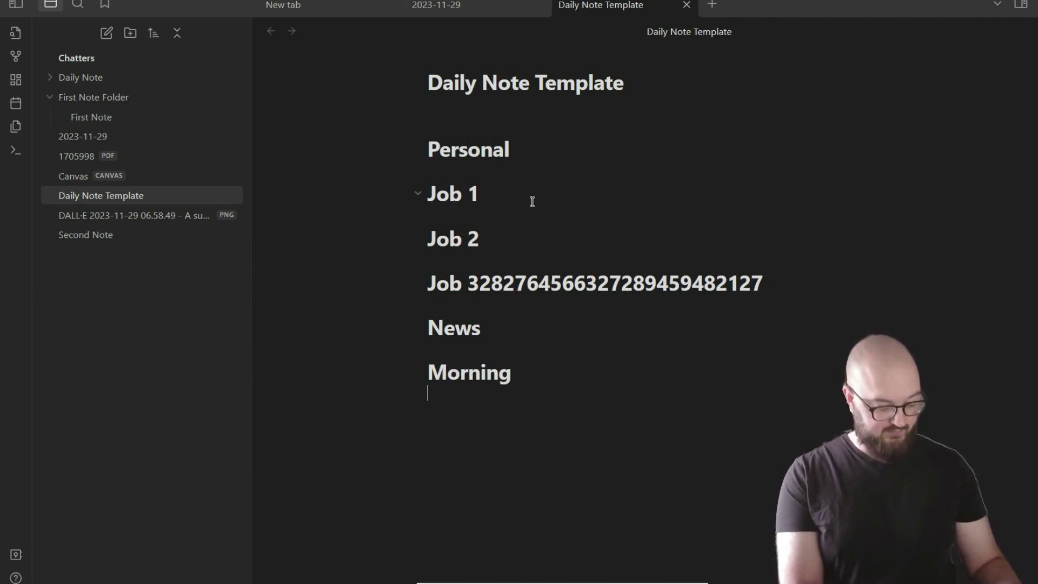
text(# )
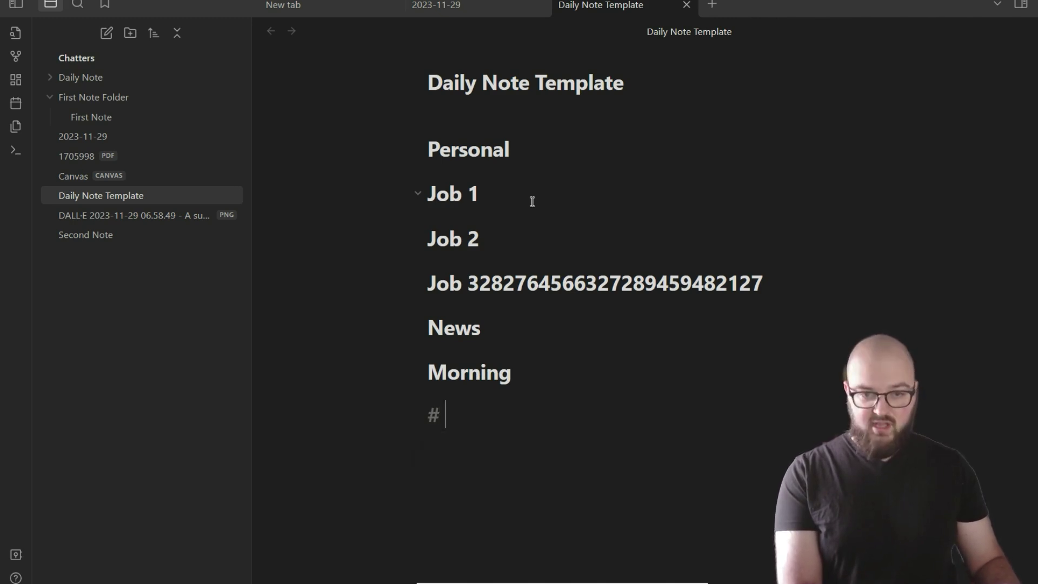
text(Adterno)
key(BackSpace)
key(BackSpace)
key(BackSpace)
key(BackSpace)
key(BackSpace)
key(BackSpace)
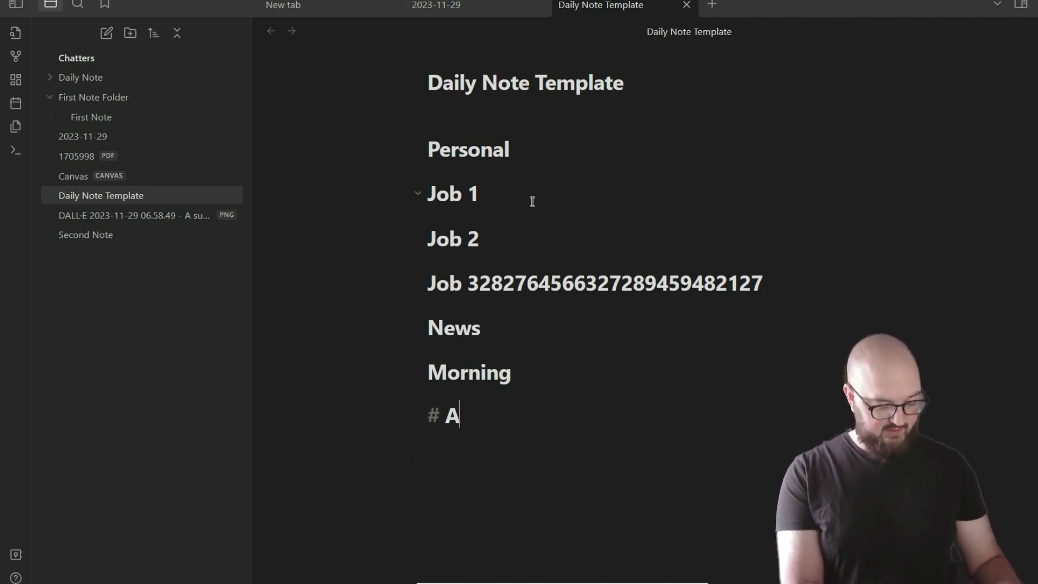
text(fternoon)
key(Return)
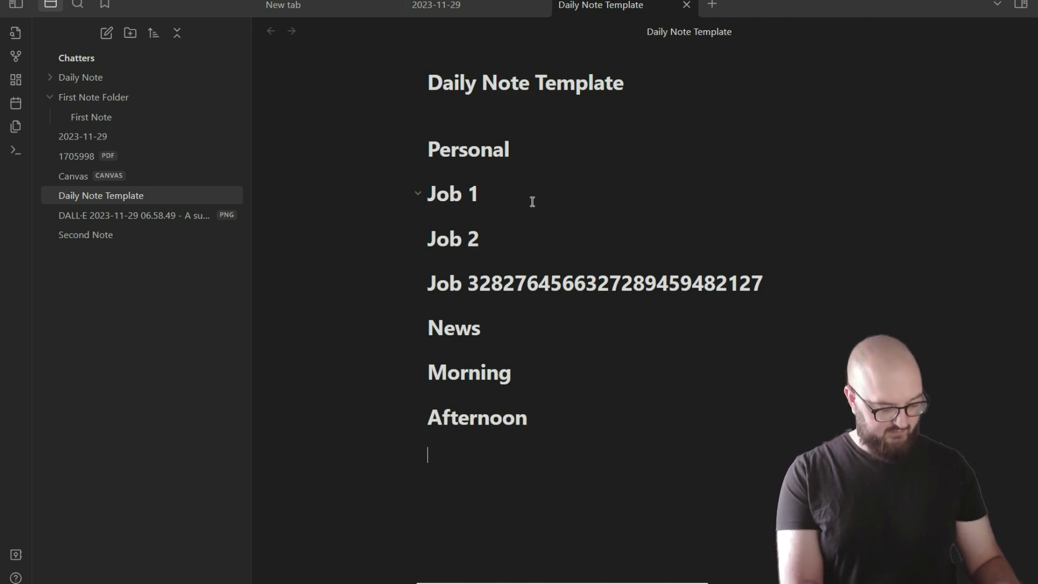
text(# Evening)
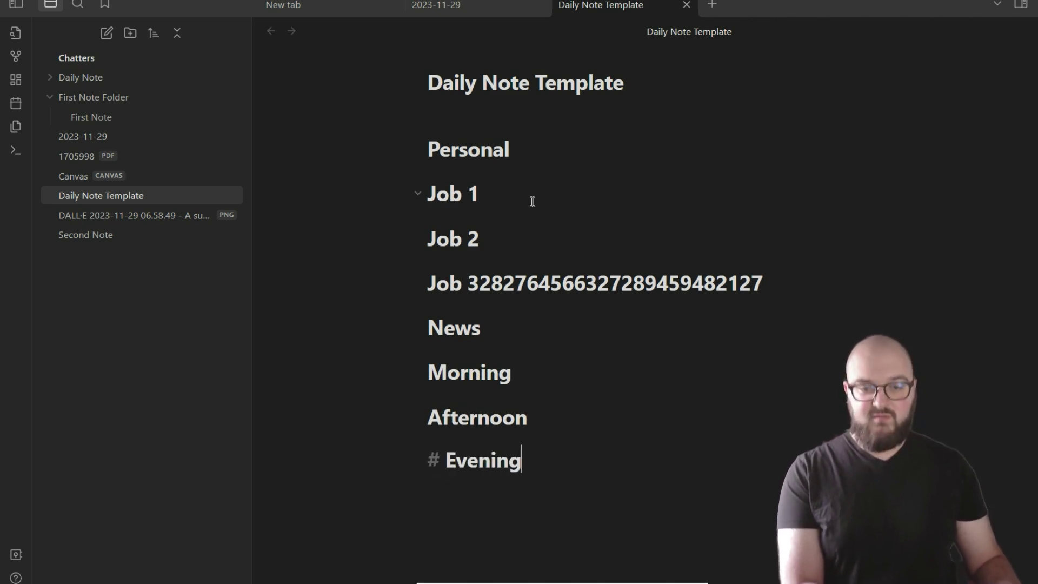
key(Return)
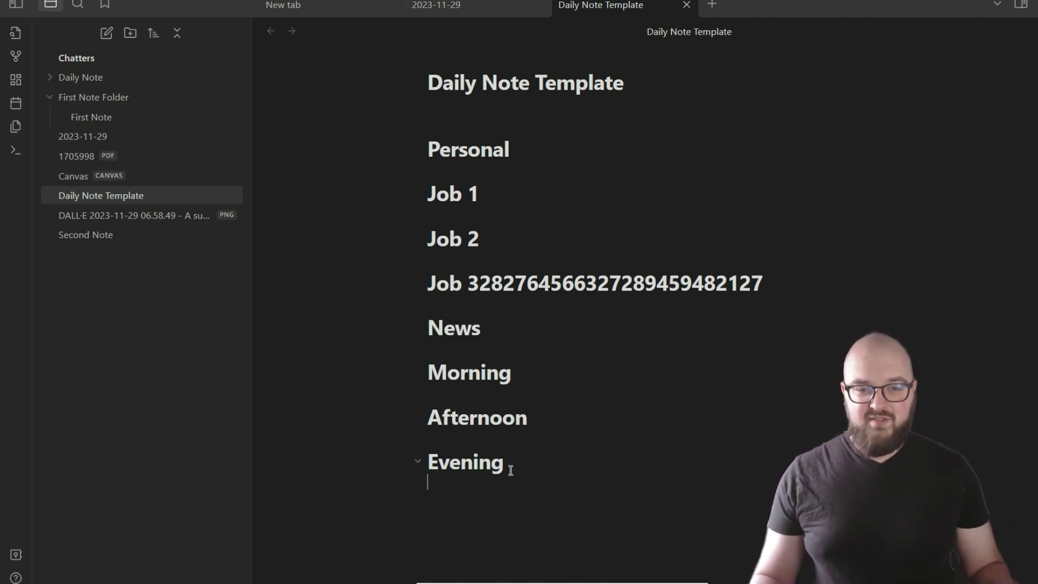
drag(509, 470, 407, 157)
click(673, 417)
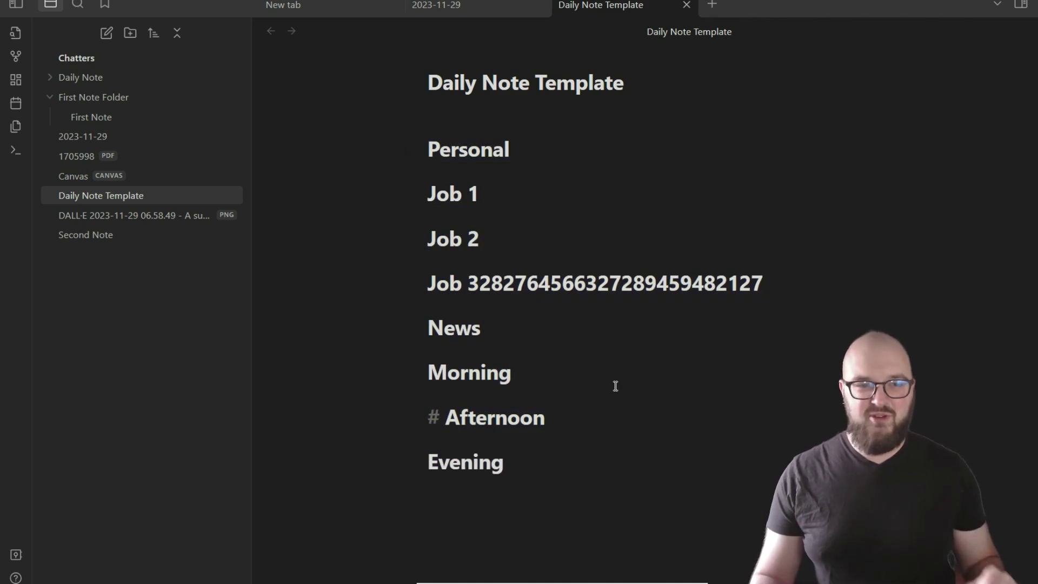
Delete the 2023-11-29 note, then open Daily Note Template and the app settings.
right_click(72, 135)
click(164, 391)
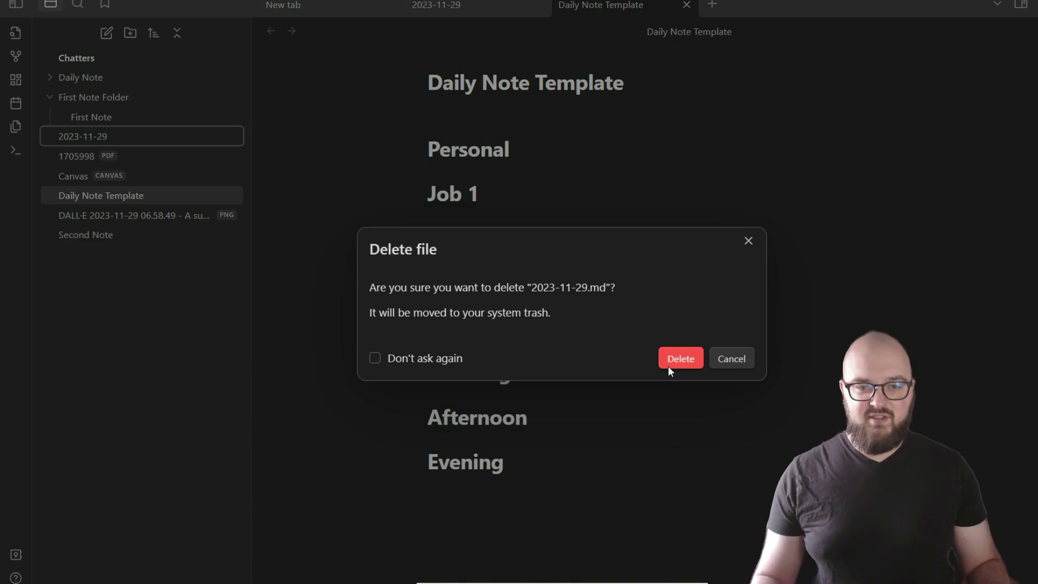
click(679, 358)
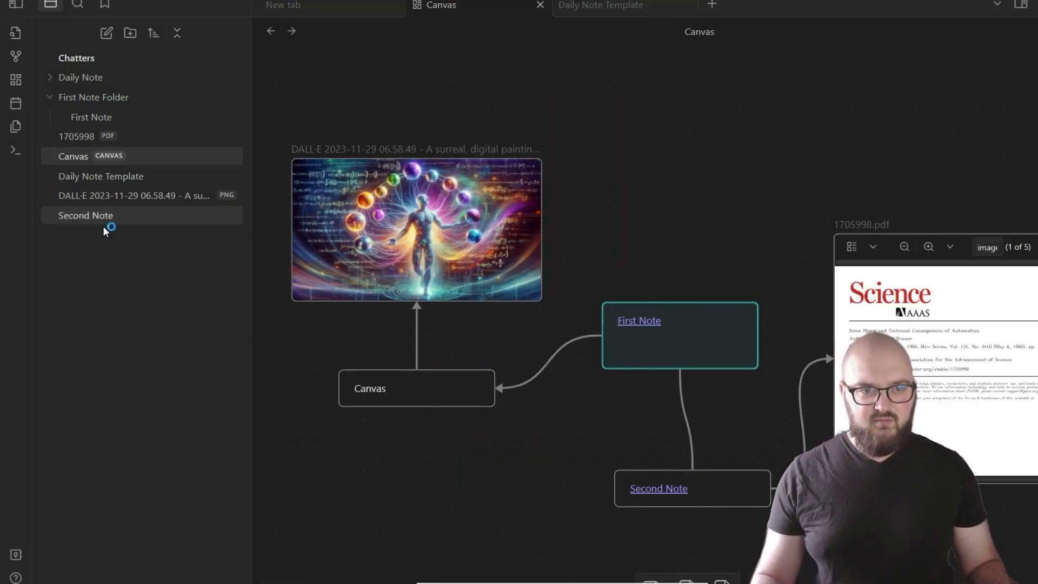
click(99, 178)
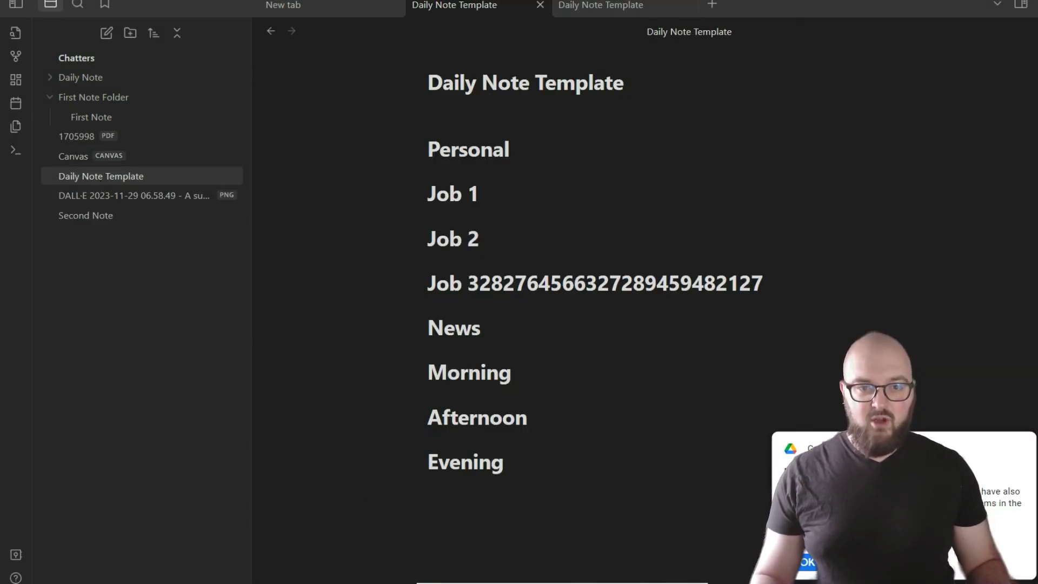
key(ctrl+comma)
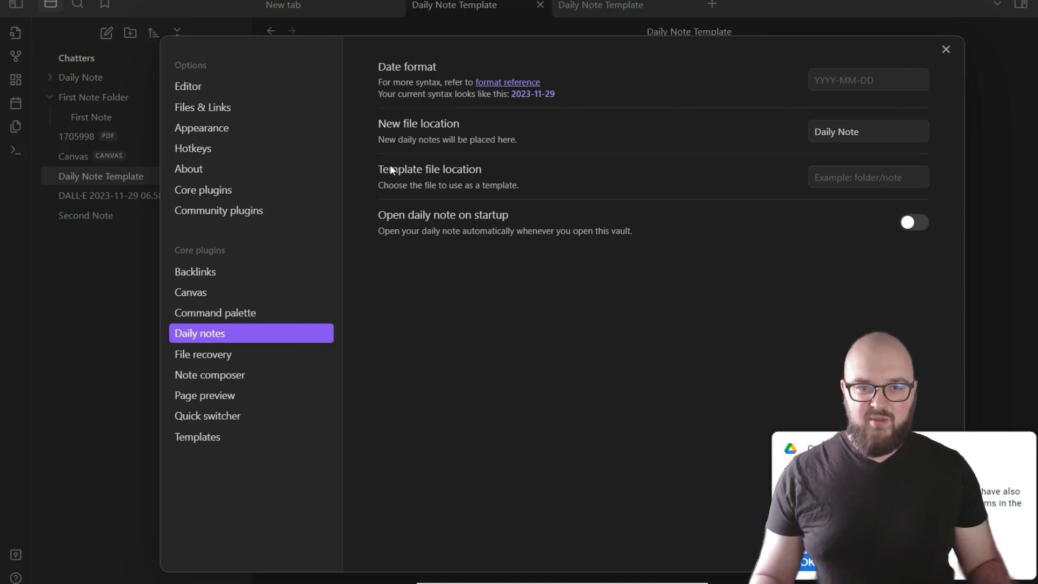
Use Daily Note Template as the daily notes template and enable Open daily note on startup.
click(846, 175)
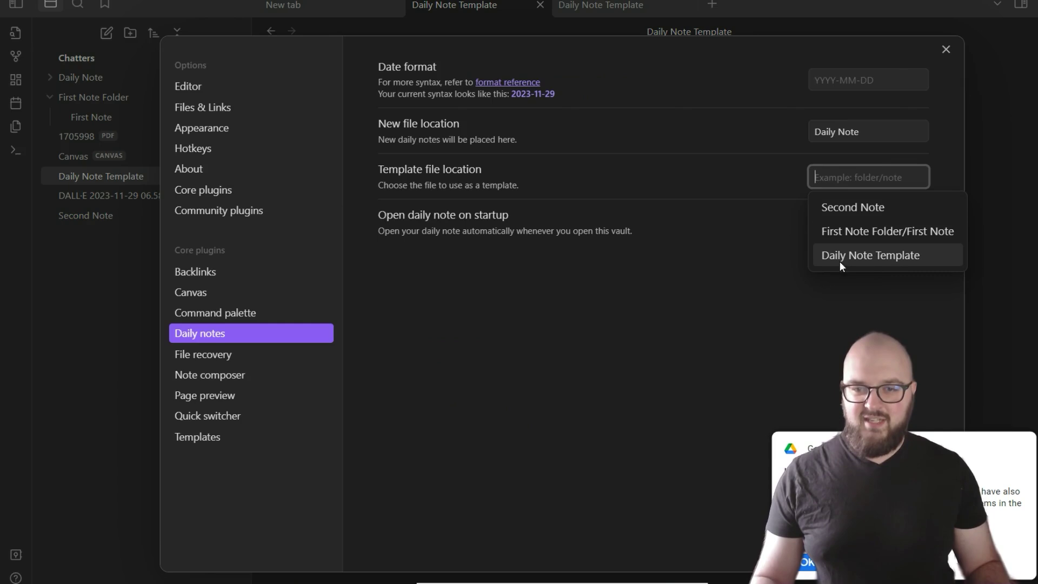
click(866, 255)
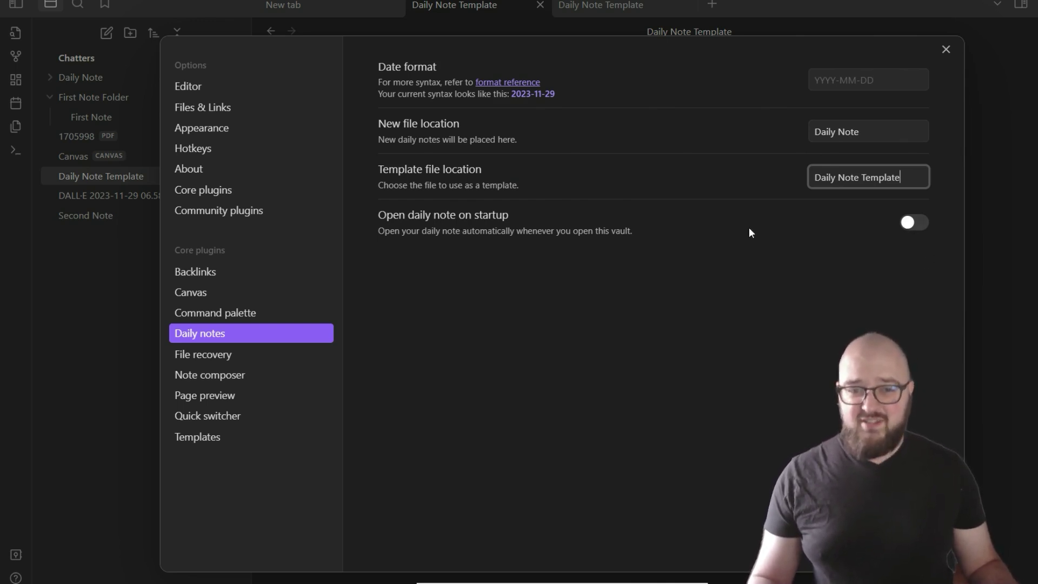
click(920, 225)
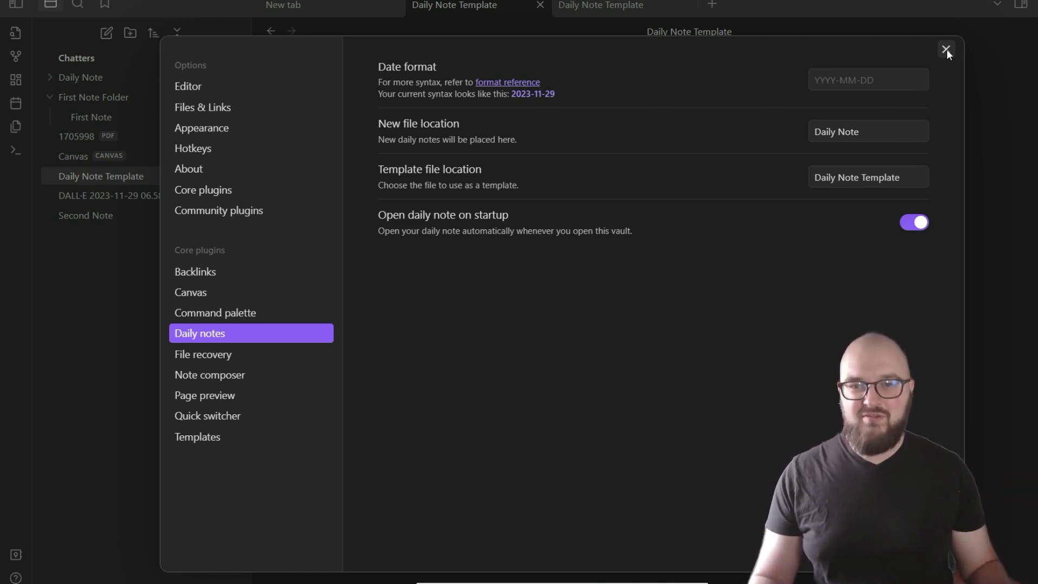
click(946, 50)
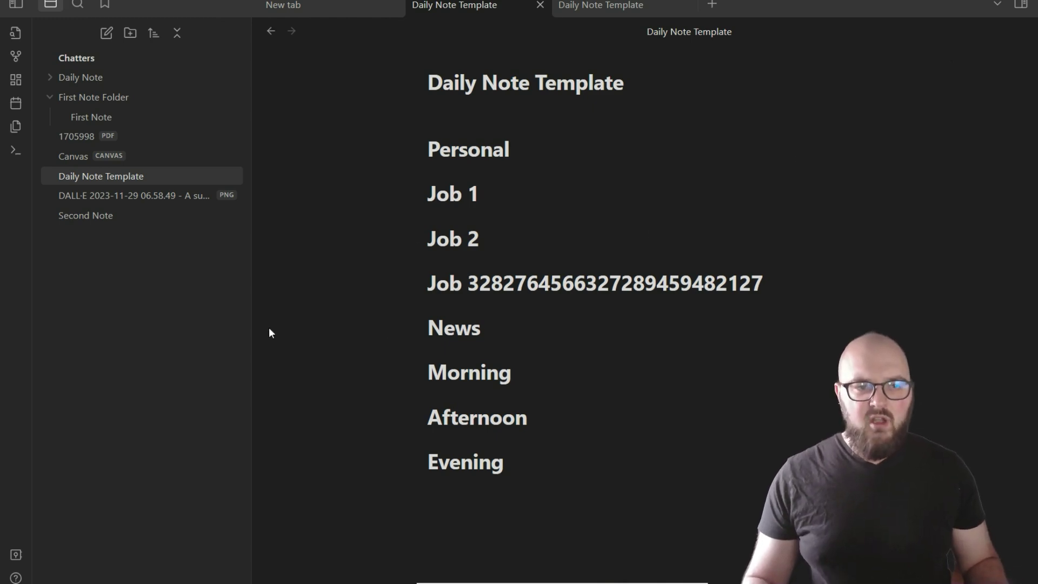
Generate the 2023-11-29 daily note from the template and show it inside the Daily Note folder.
click(15, 103)
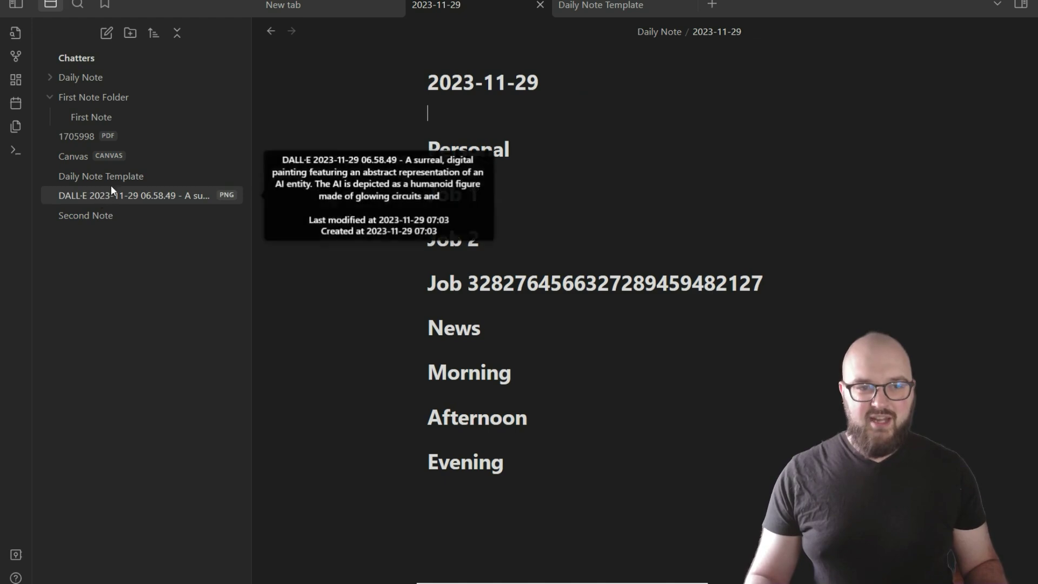
click(76, 78)
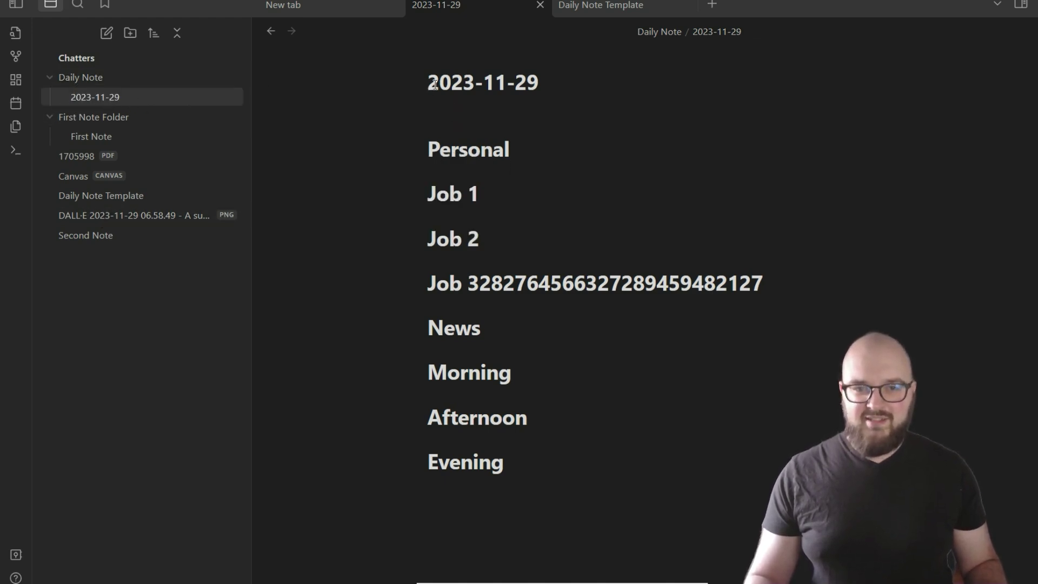
drag(435, 85, 619, 92)
click(463, 178)
drag(428, 147, 607, 473)
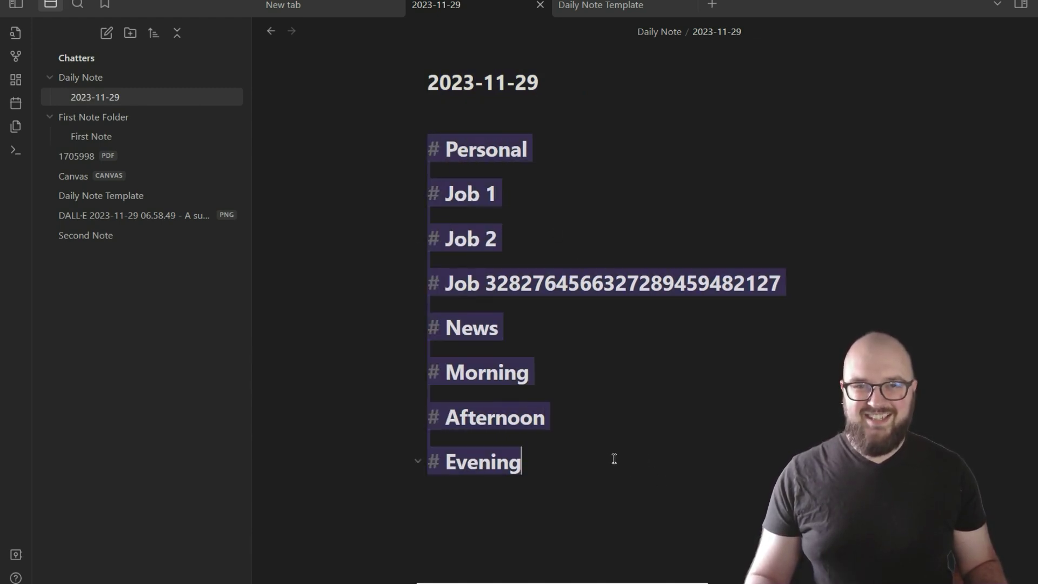
click(586, 457)
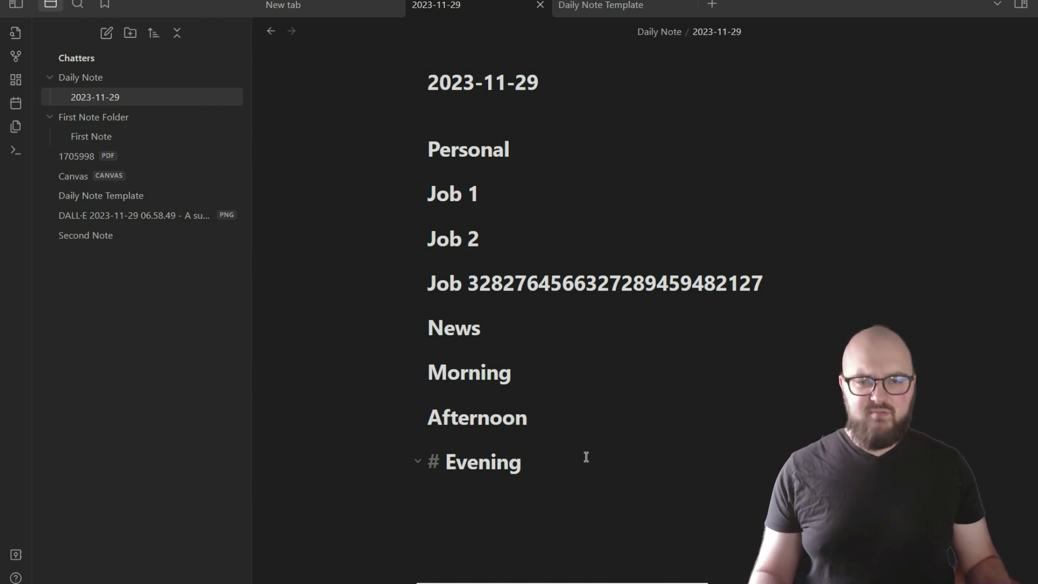
Add 'Large Language Models' as a [[wiki-link]] on a new line under Personal.
click(551, 144)
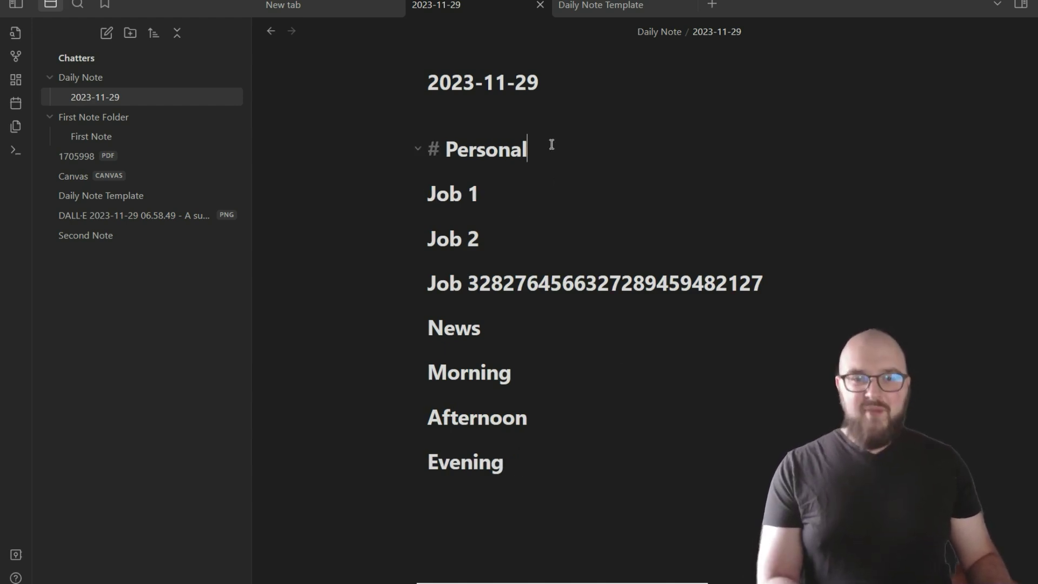
key(Return)
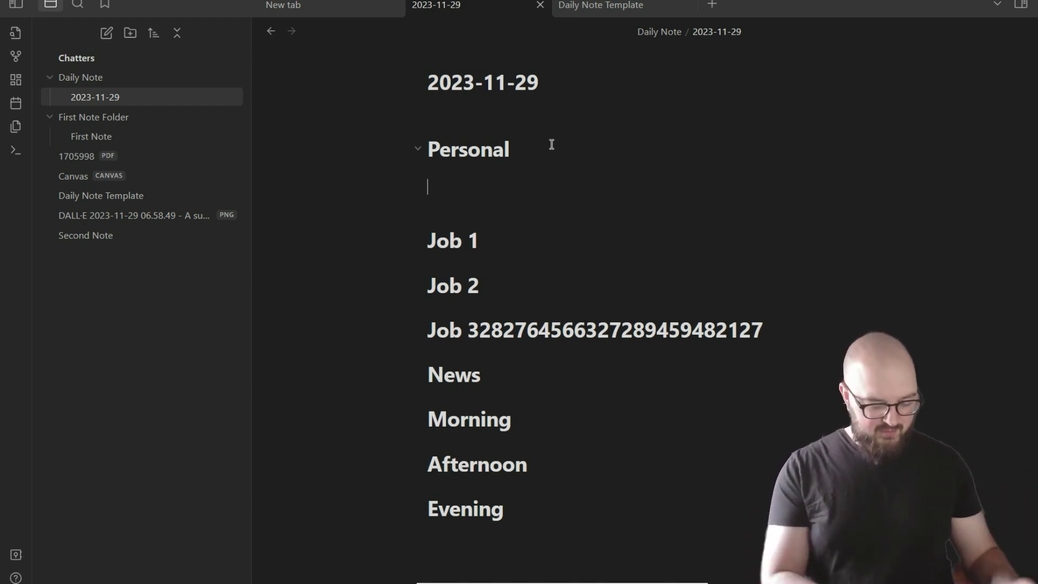
text(Lart)
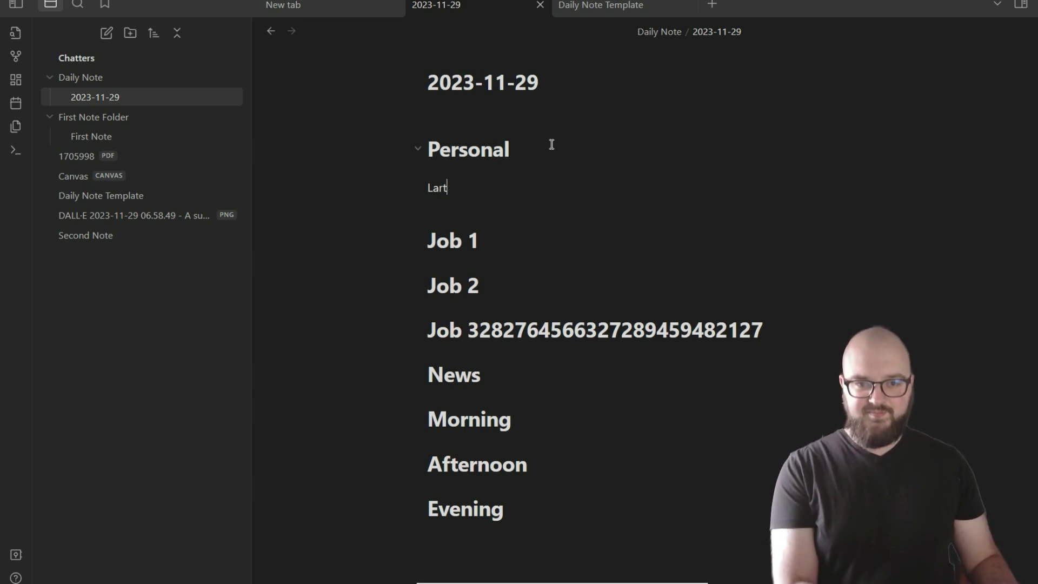
text(g Language Model)
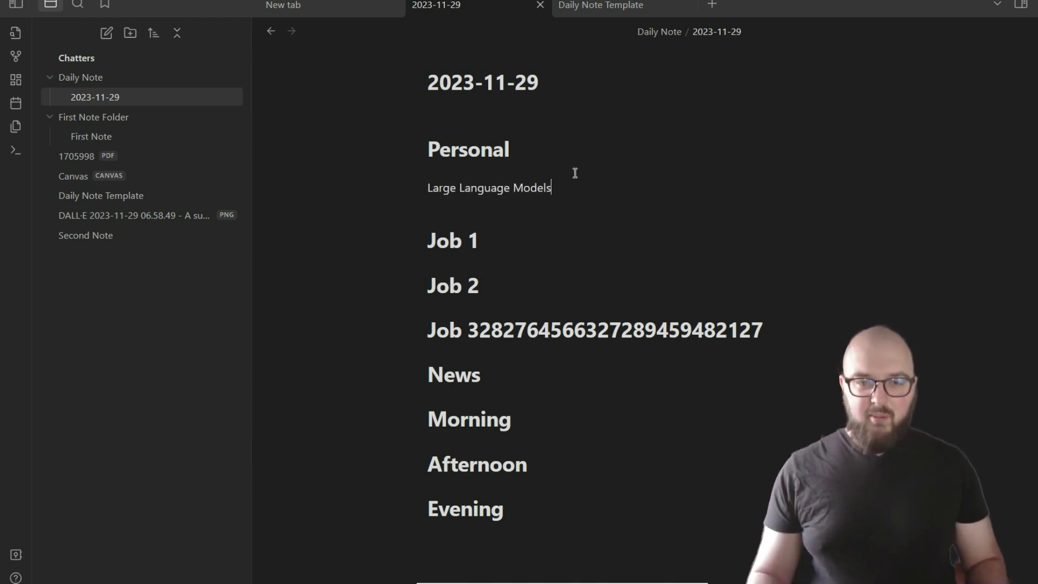
text(s)
drag(559, 191, 401, 177)
click(522, 214)
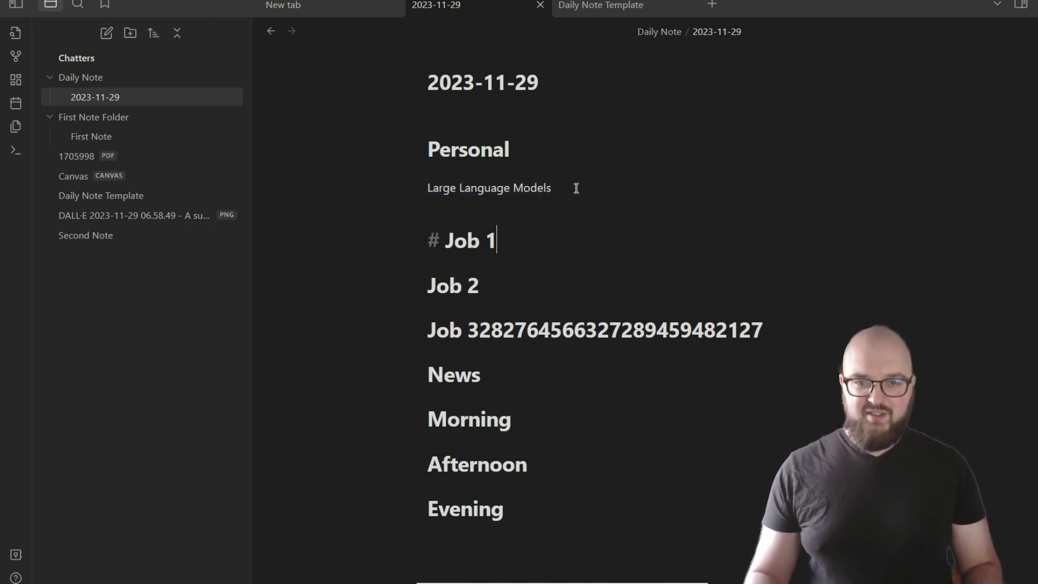
drag(565, 190, 426, 191)
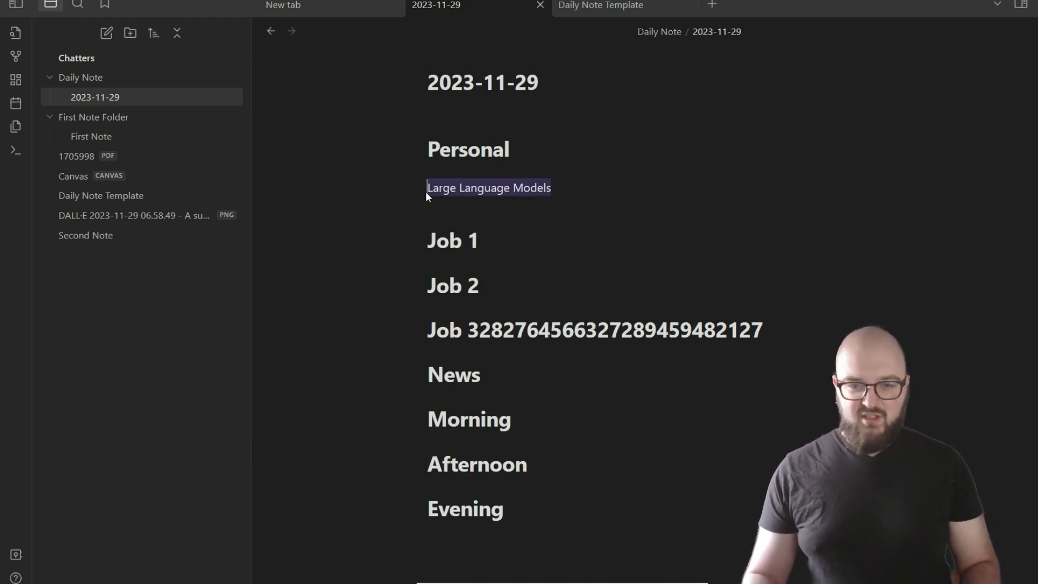
text([[)
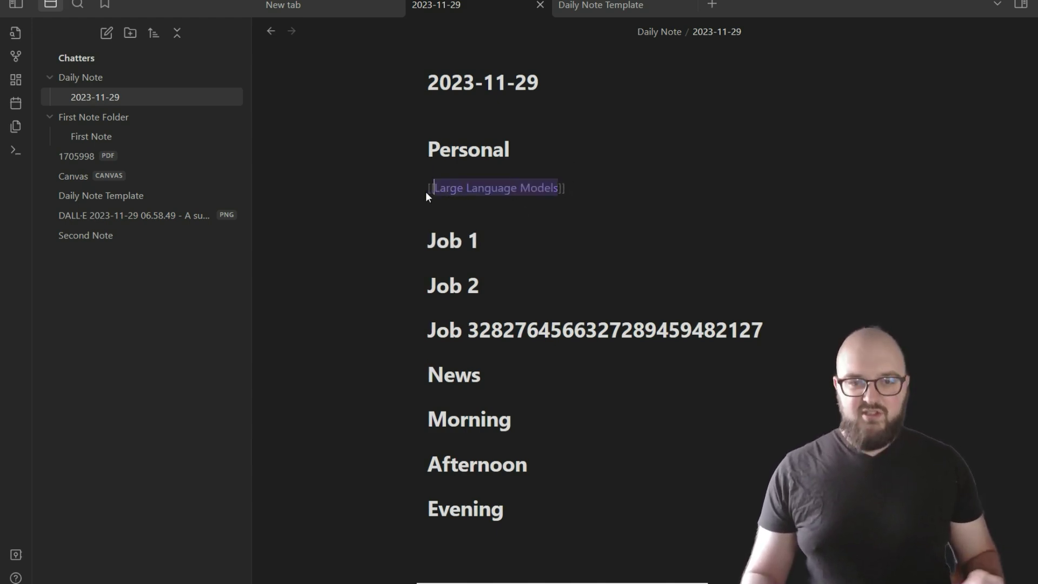
click(625, 233)
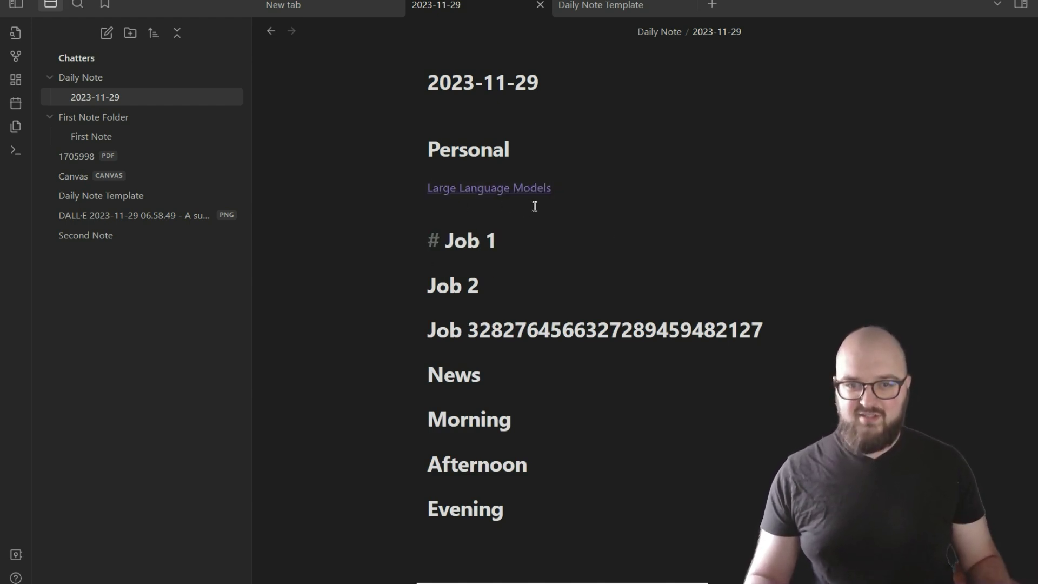
Create the empty Large Language Models note from its link, then return to 2023-11-29.
click(477, 189)
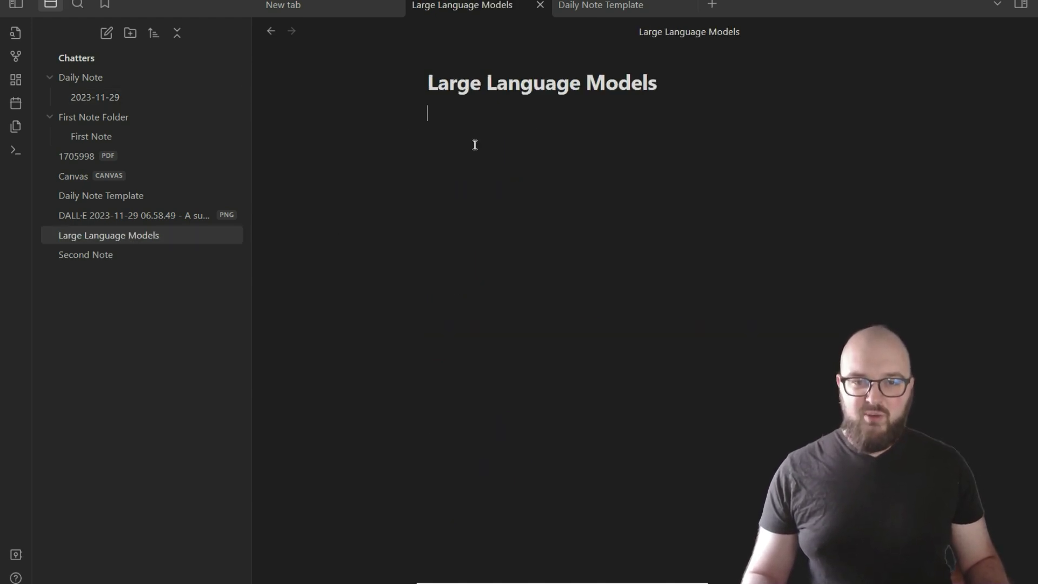
text(iveairuvbiedsufvhbaeirufbgvaiuerfdbviuasdfbvpiusdfbviusdfbvpiusaer)
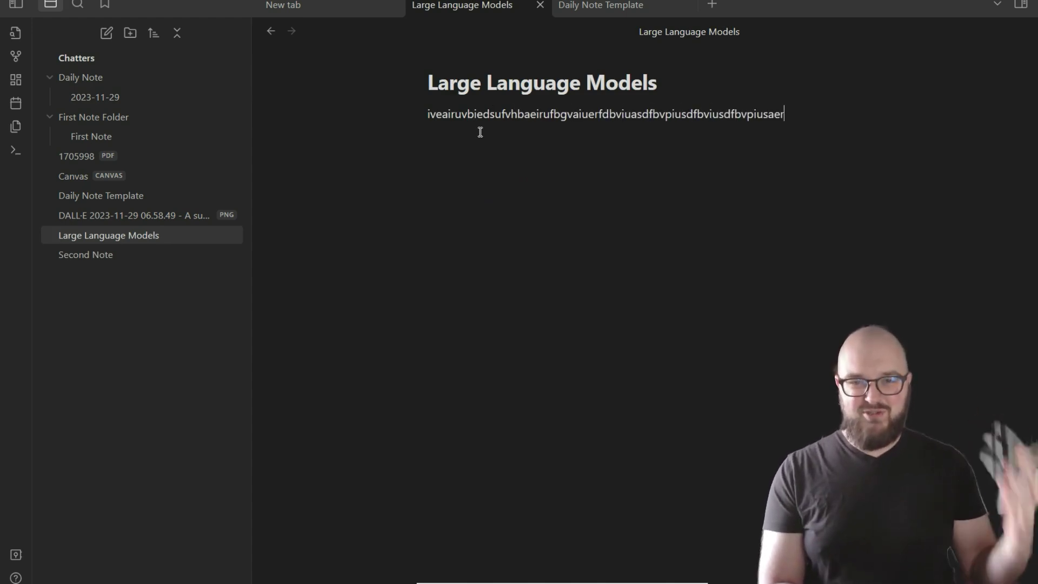
key(BackSpace)
key(BackSpace)
key(BackSpace)
key(BackSpace)
key(BackSpace)
key(BackSpace)
key(BackSpace)
key(BackSpace)
key(BackSpace)
key(BackSpace)
key(BackSpace)
key(BackSpace)
key(BackSpace)
key(BackSpace)
key(BackSpace)
key(BackSpace)
key(BackSpace)
key(BackSpace)
key(BackSpace)
key(BackSpace)
key(BackSpace)
key(BackSpace)
key(BackSpace)
key(BackSpace)
key(BackSpace)
key(BackSpace)
key(BackSpace)
key(BackSpace)
key(BackSpace)
key(BackSpace)
key(BackSpace)
key(BackSpace)
key(BackSpace)
key(BackSpace)
key(BackSpace)
key(BackSpace)
key(BackSpace)
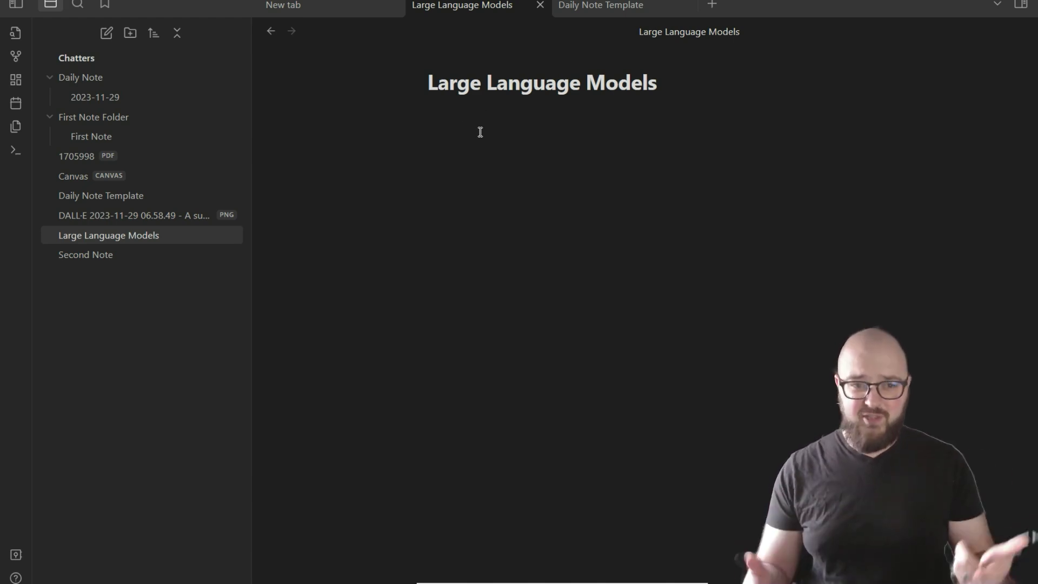
click(100, 96)
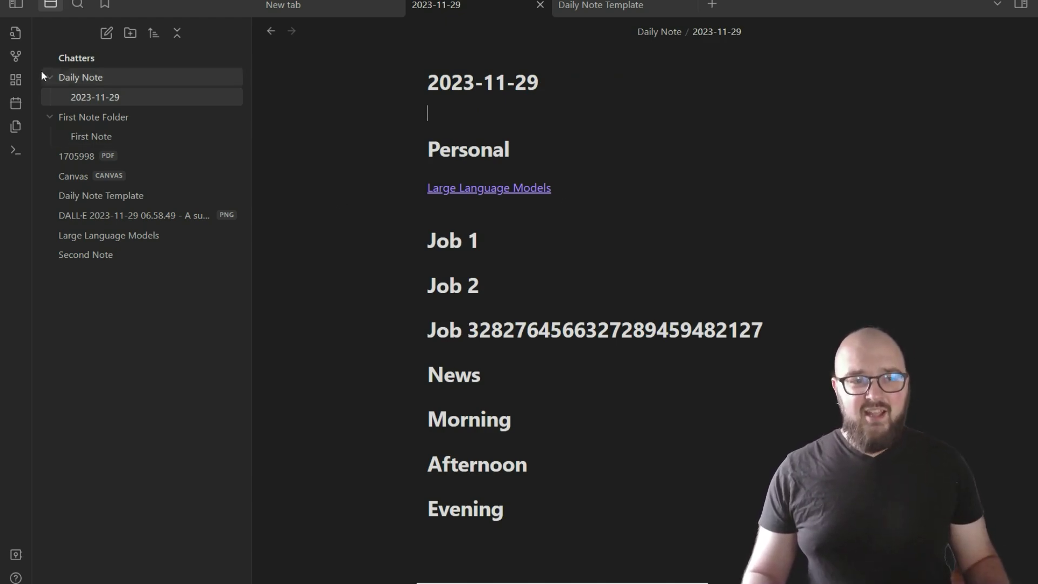
click(21, 55)
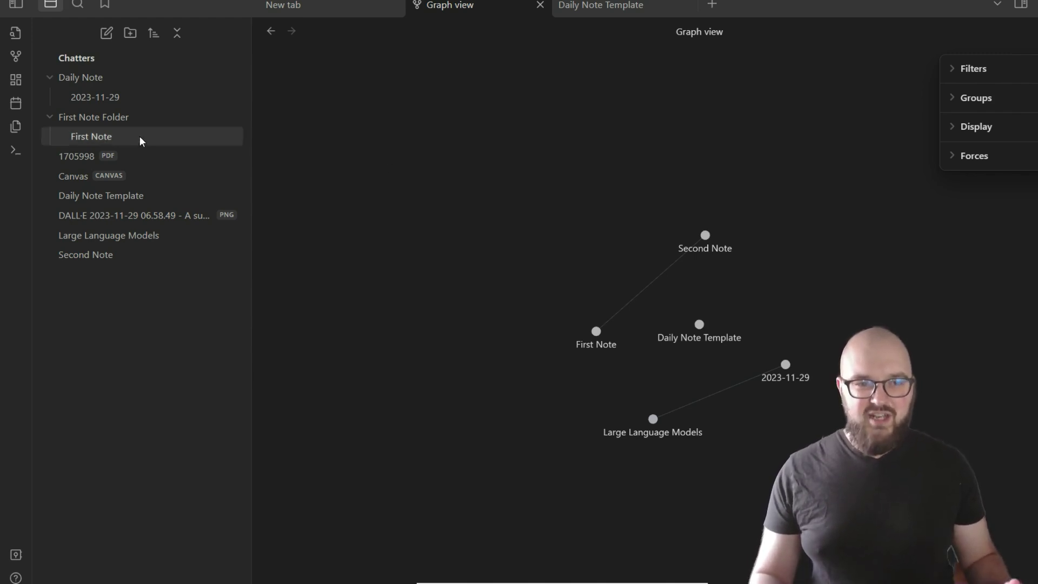
click(131, 104)
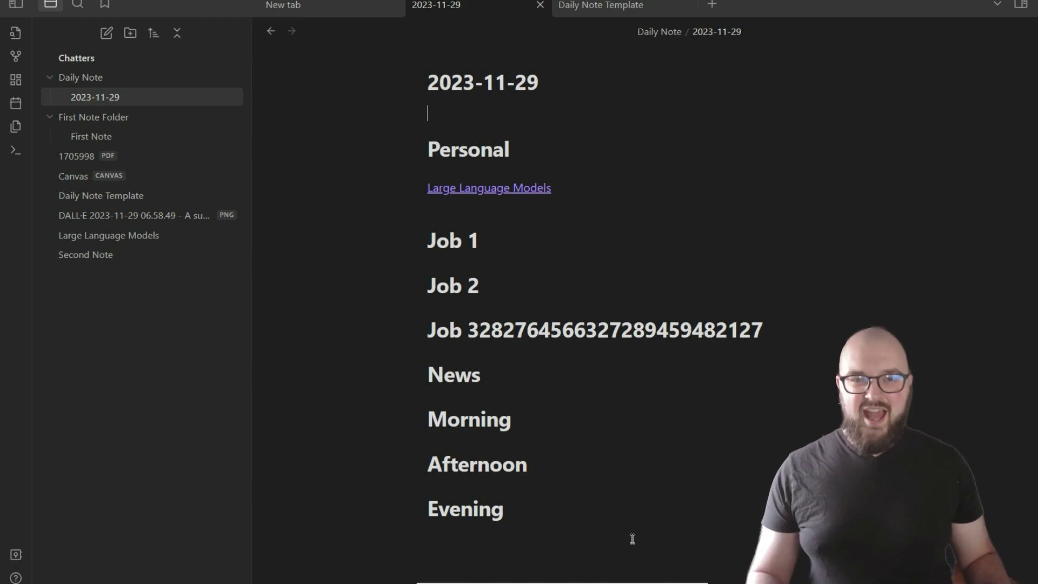
click(614, 194)
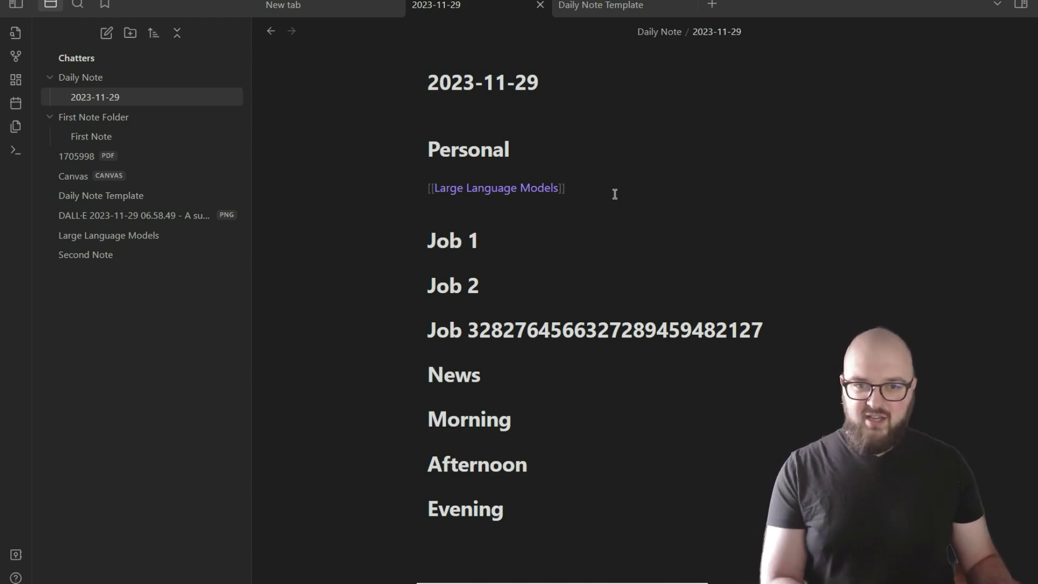
key(Return)
key(Return)
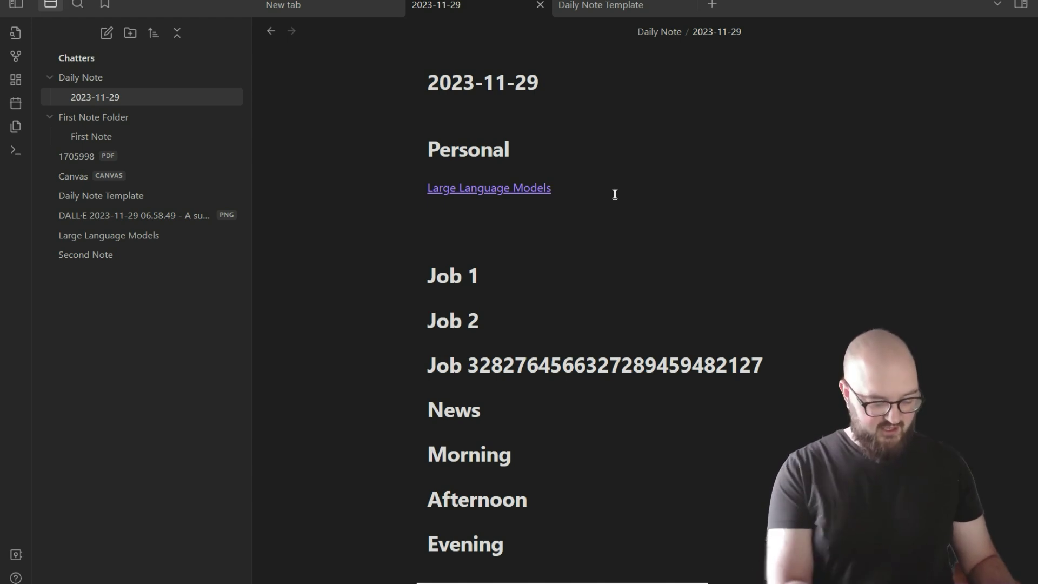
text(LLMs)
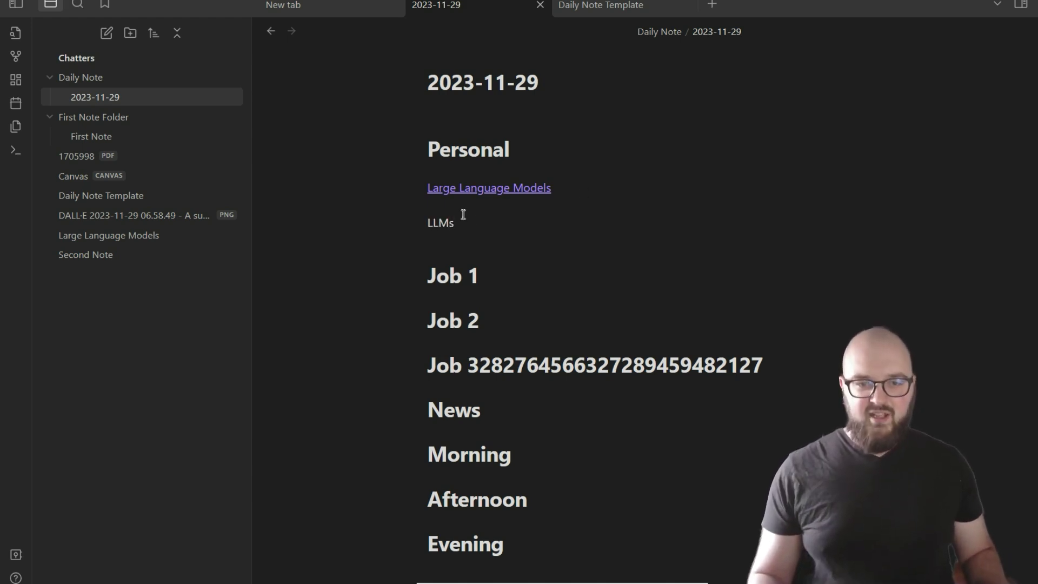
drag(463, 219, 407, 235)
key(ctrl+k)
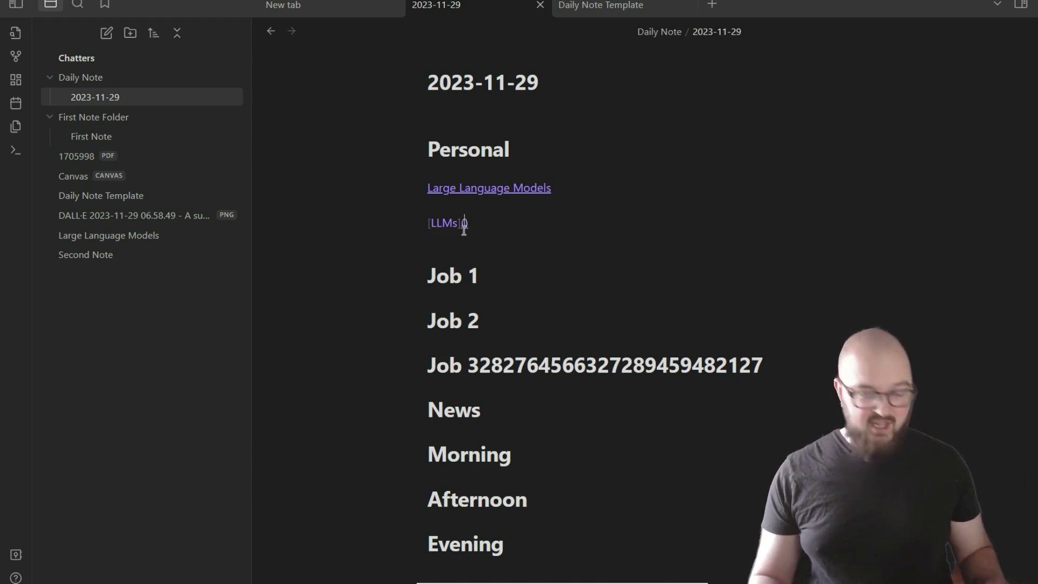
text(www.llm.com)
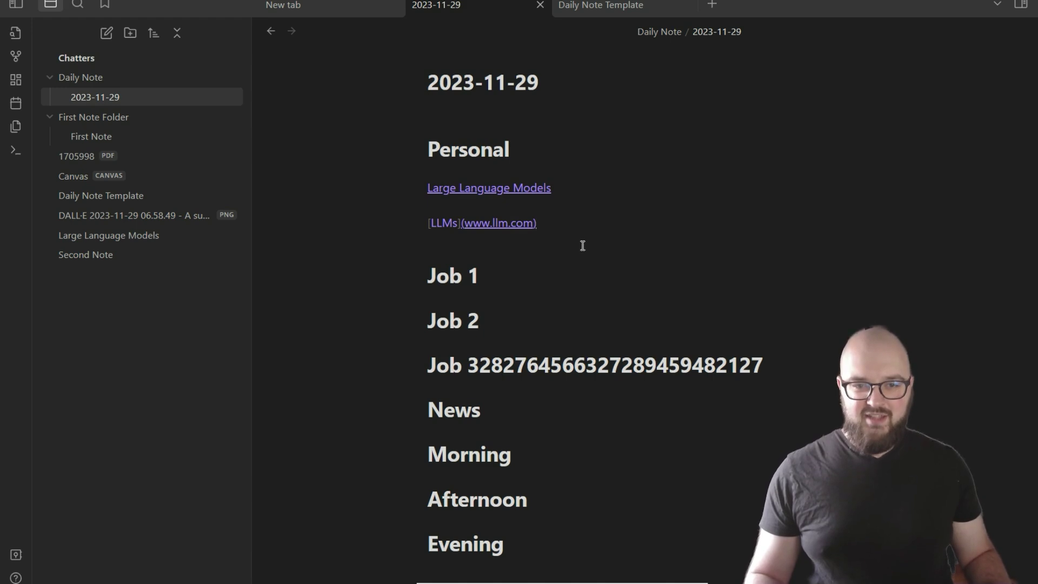
key(Down)
key(Down)
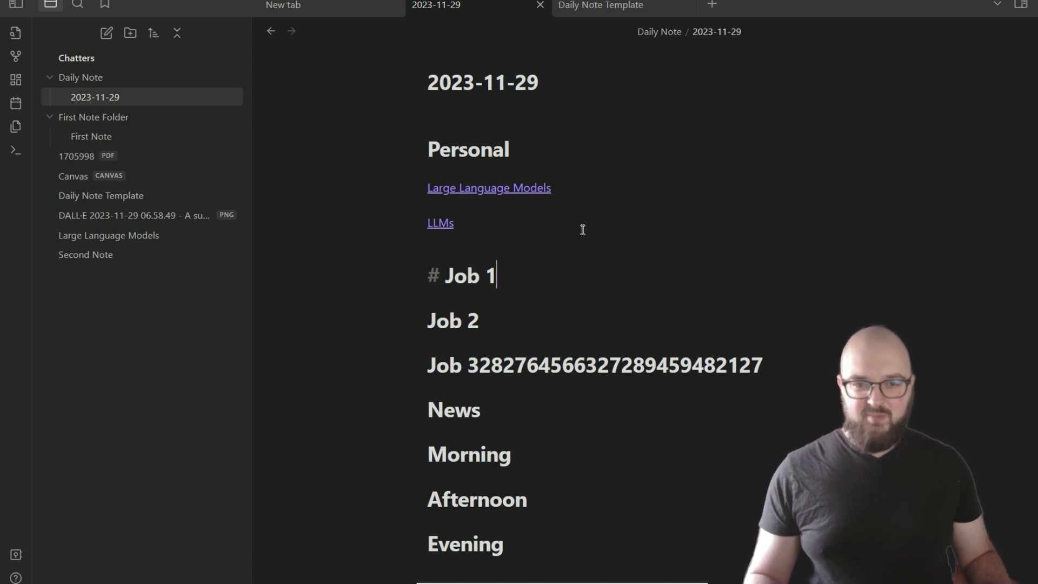
click(482, 222)
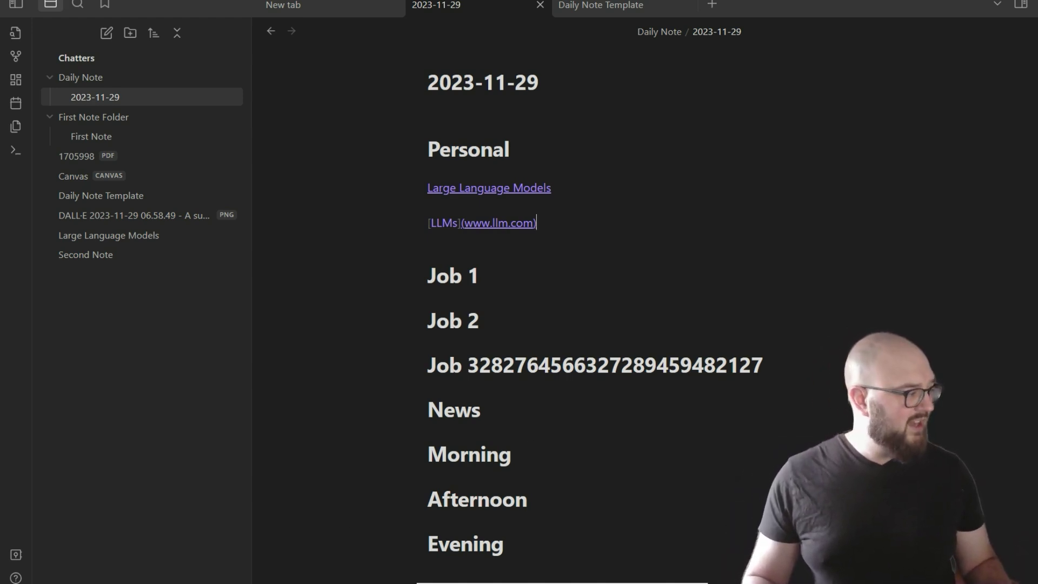
Embed the DALL-E 2023-11-29 06.58.49 image from the file manager below the LLMs line.
key(alt+Tab)
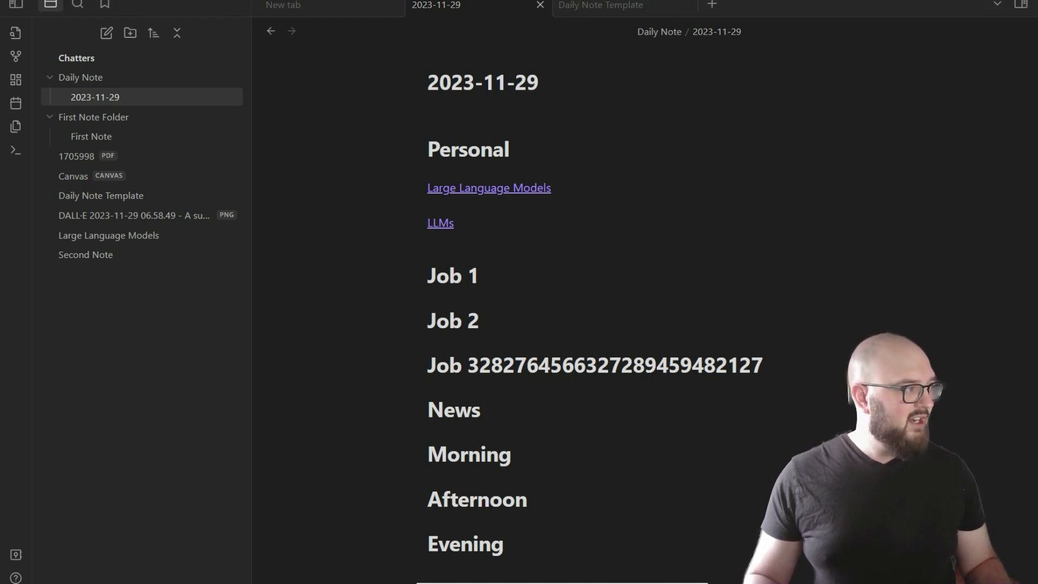
drag(155, 329, 571, 239)
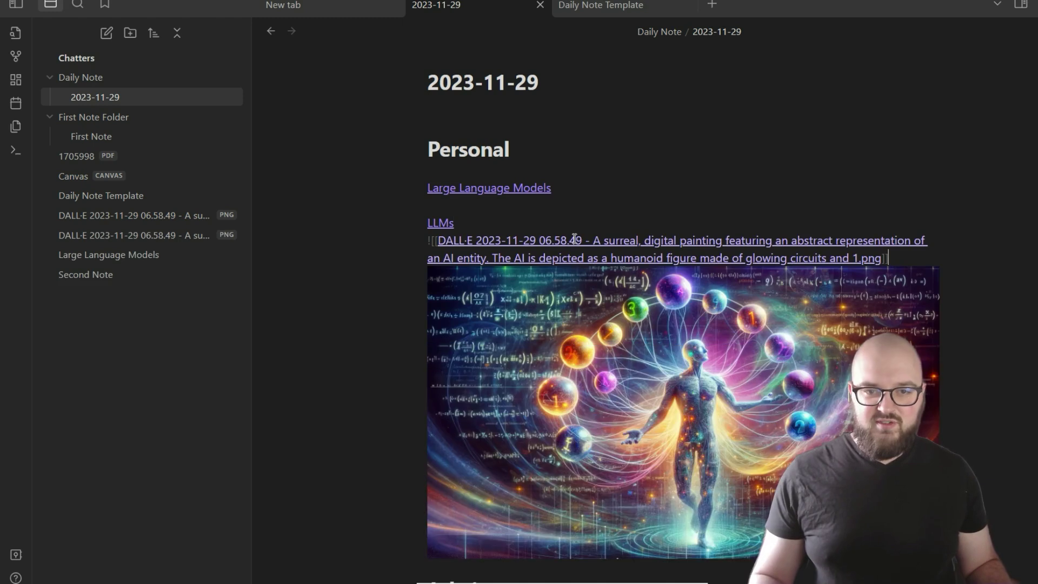
scroll(799, 350, down, 3)
scroll(616, 479, up, 2)
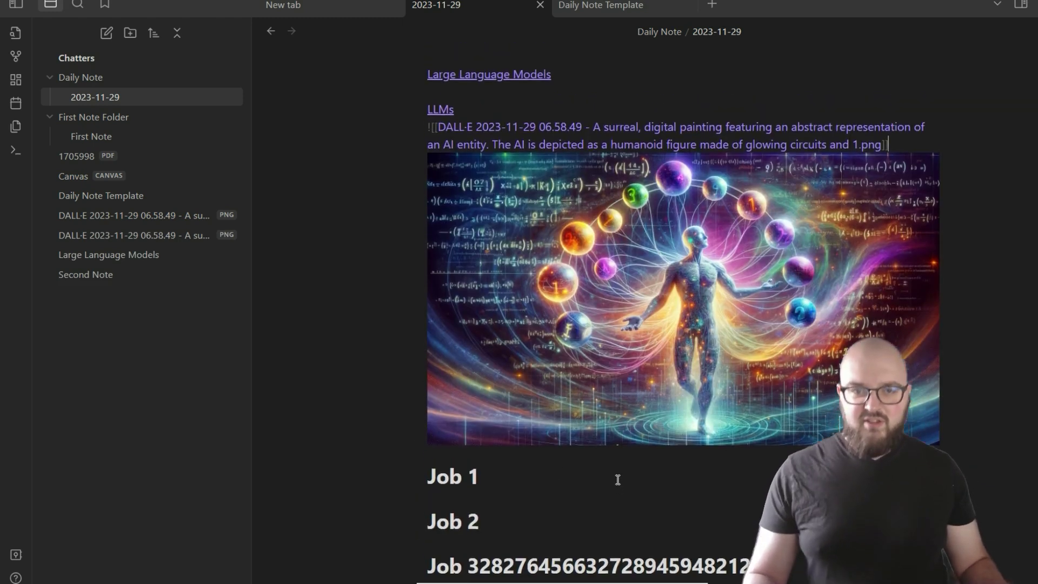